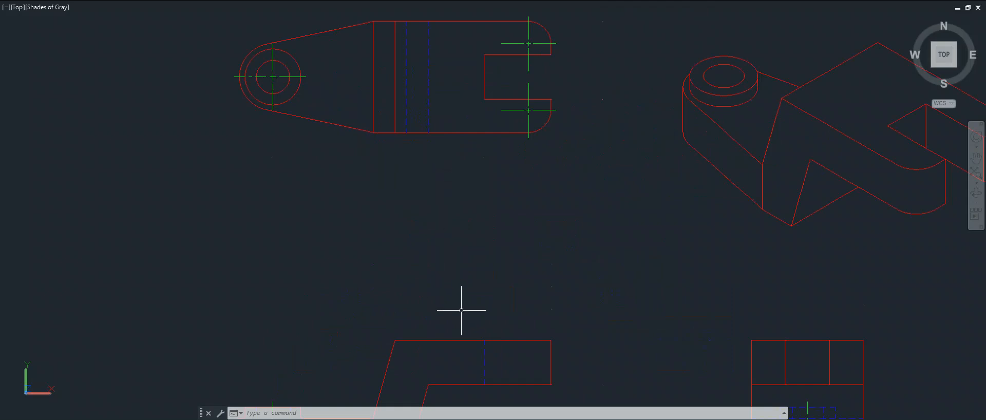
- Change the colour of the HIDDEN layer to cyan
scroll(451, 216, "down", 2)
scroll(435, 75, "up", 2)
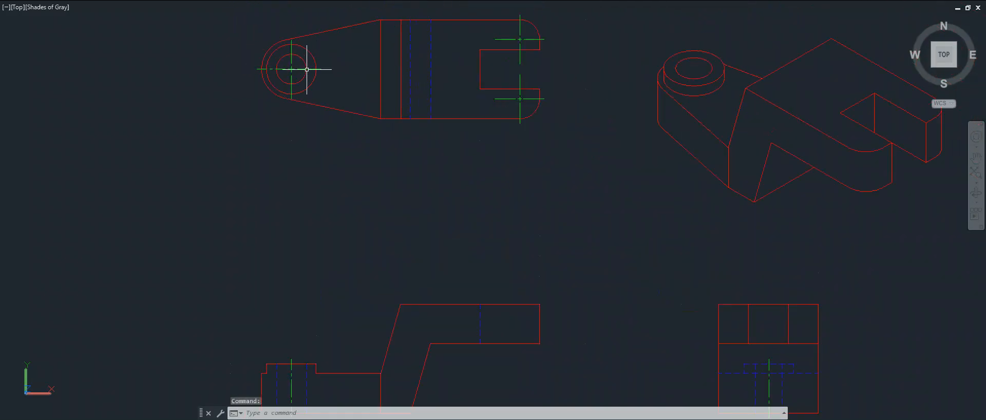
middle_click_drag(444, 330, 442, 255)
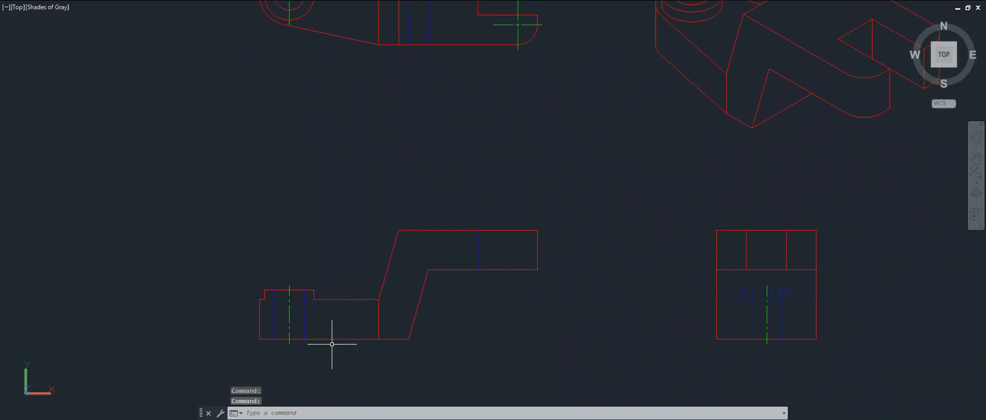
left_click(366, 0)
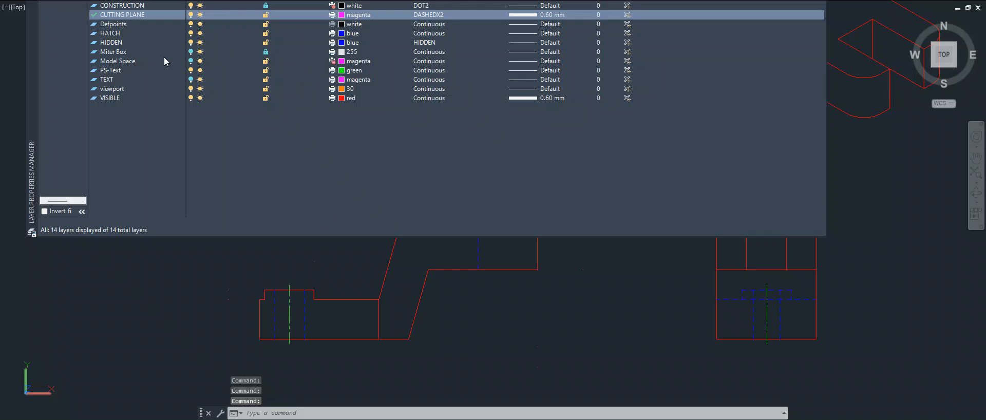
left_click(342, 43)
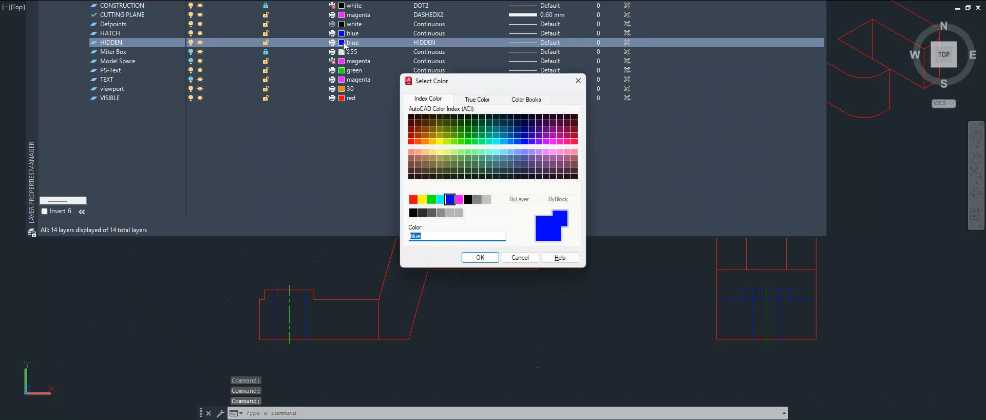
left_click(440, 199)
left_click(479, 258)
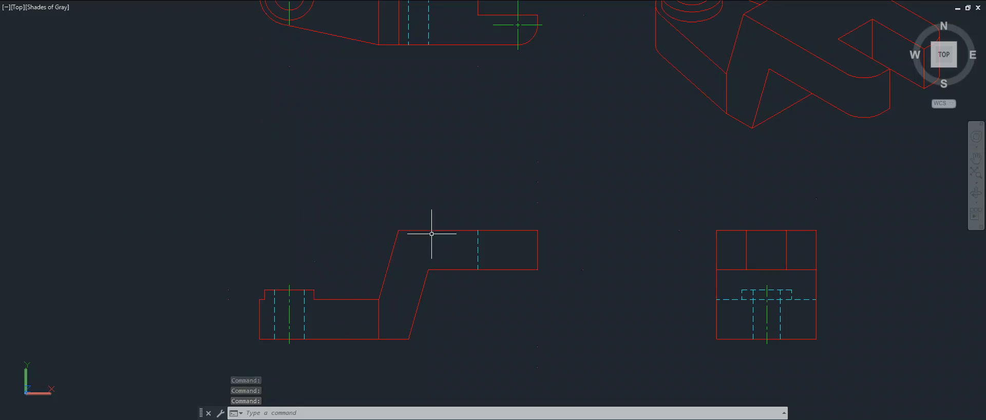
- Select the CUTTING PLANE layer and open its linetype choices
mouse_move(431, 234)
middle_mouse_down()
mouse_move(493, 211)
mouse_move(500, 147)
mouse_move(462, 199)
middle_mouse_up()
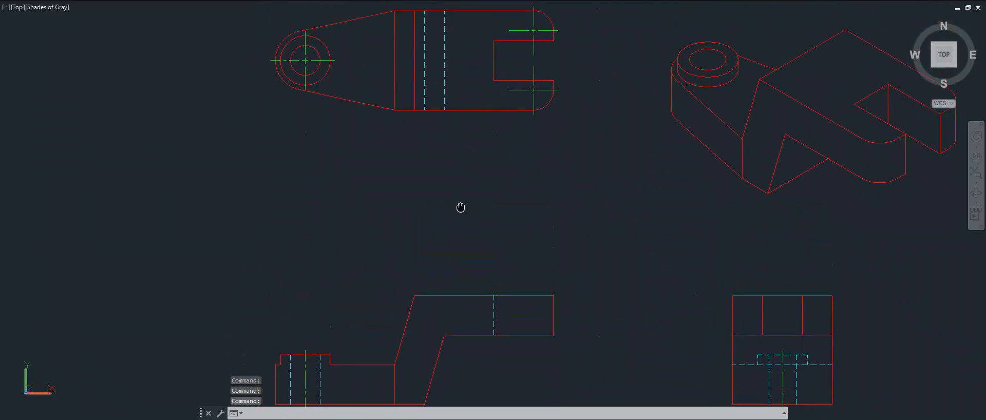
scroll(429, 72, "up", 3)
middle_click_drag(429, 72, 431, 112)
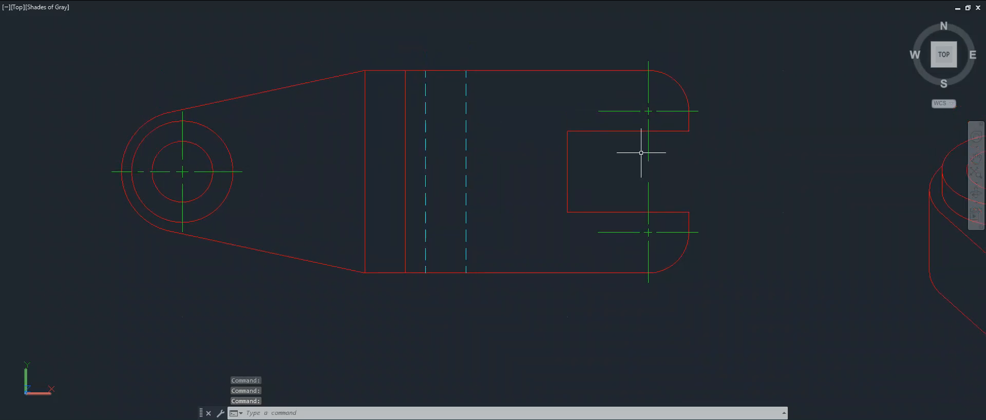
left_click(383, 2)
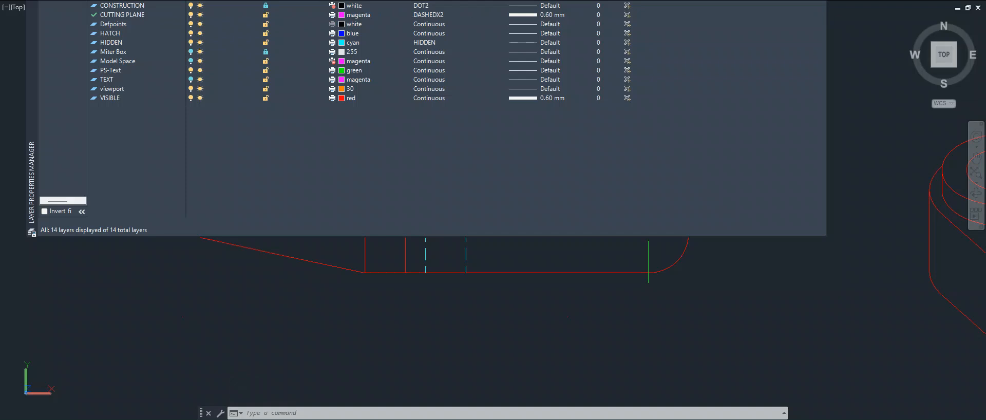
left_click(136, 17)
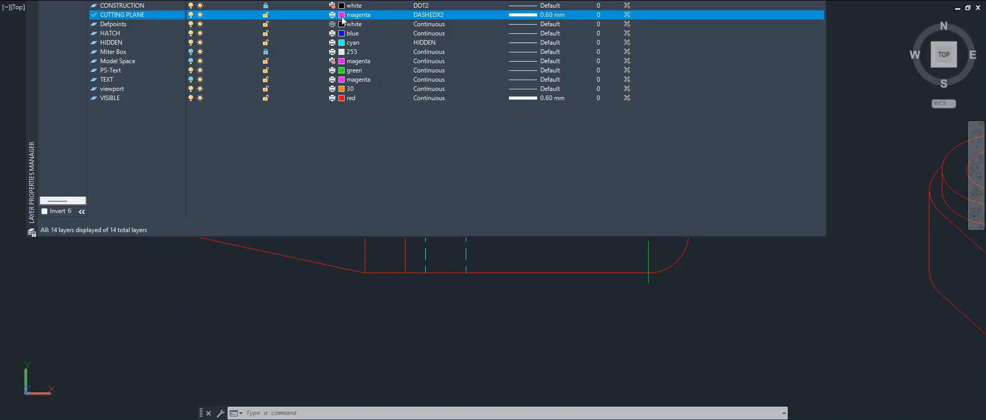
left_click(441, 15)
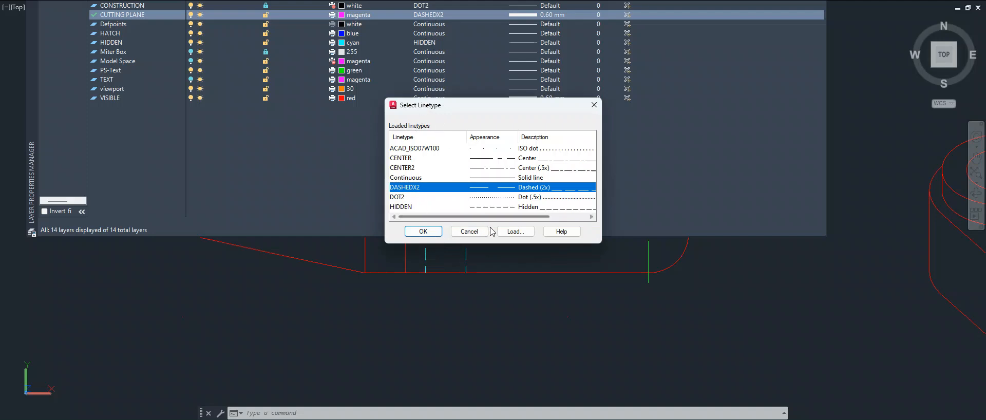
left_click(514, 231)
scroll(429, 176, "down", 8)
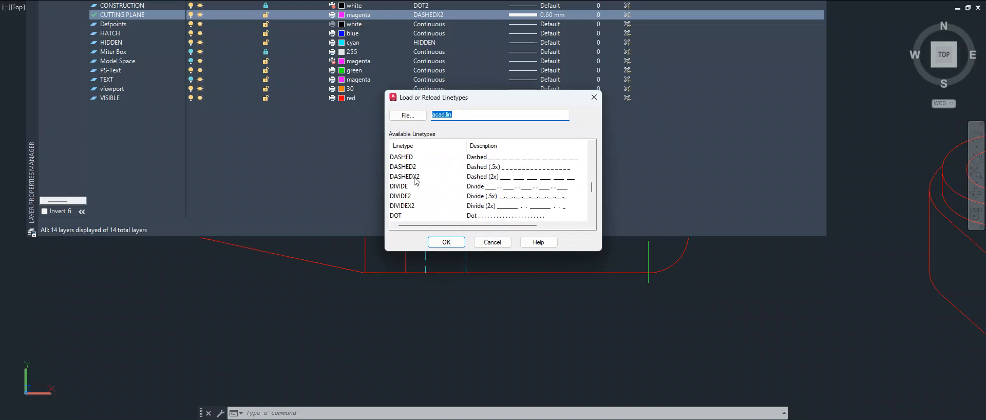
left_click(447, 242)
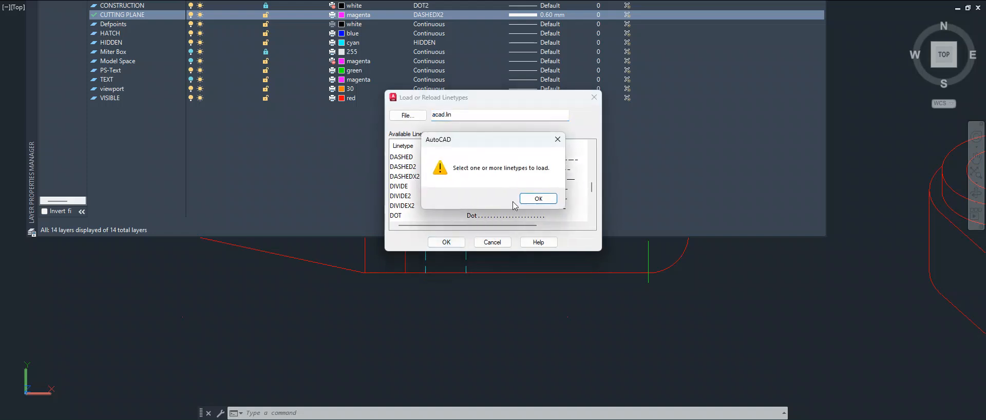
left_click(538, 199)
left_click(594, 97)
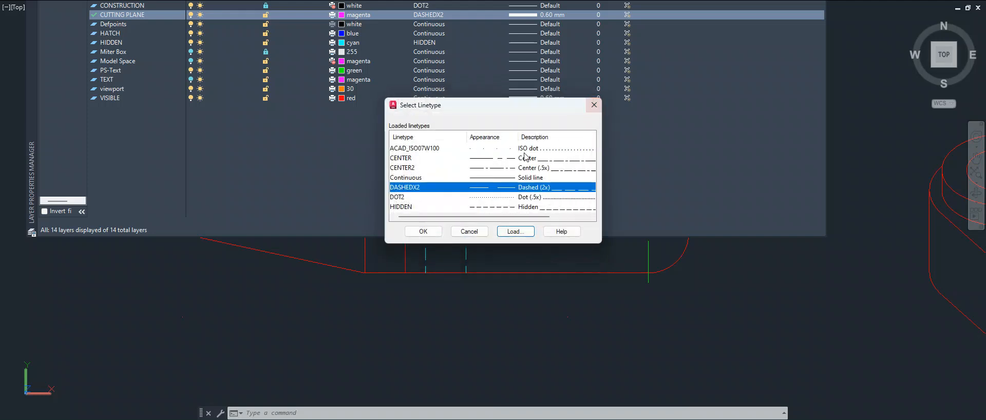
- Assign the DASHEDX2 linetype and a 0.60 mm lineweight to the CUTTING PLANE layer
left_click(416, 189)
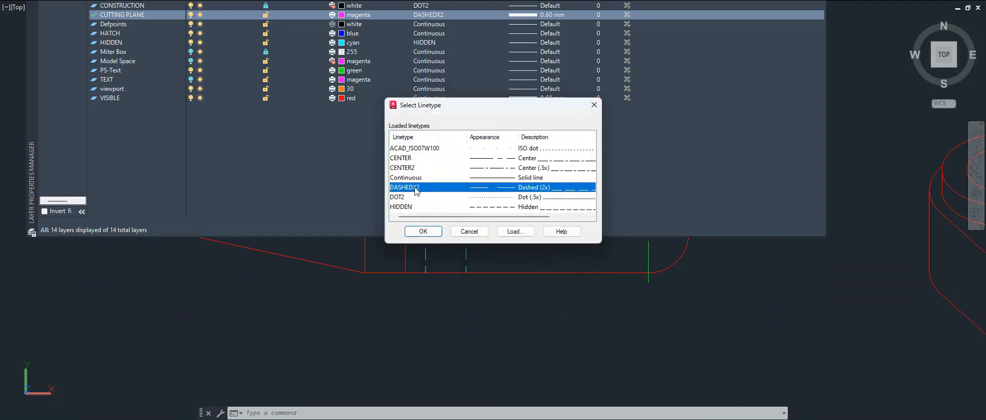
left_click(423, 231)
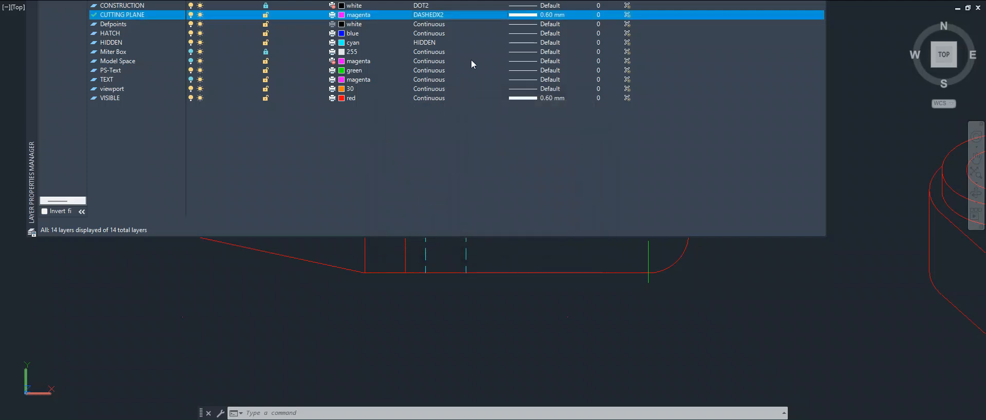
left_click(520, 18)
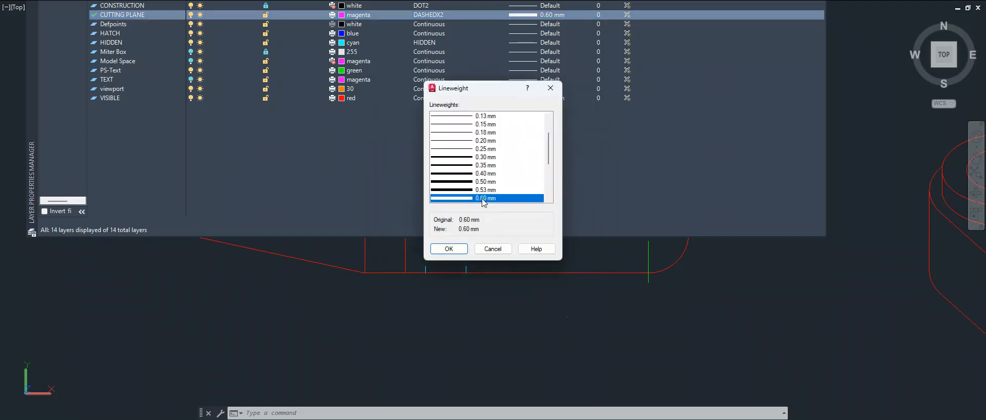
left_click(459, 249)
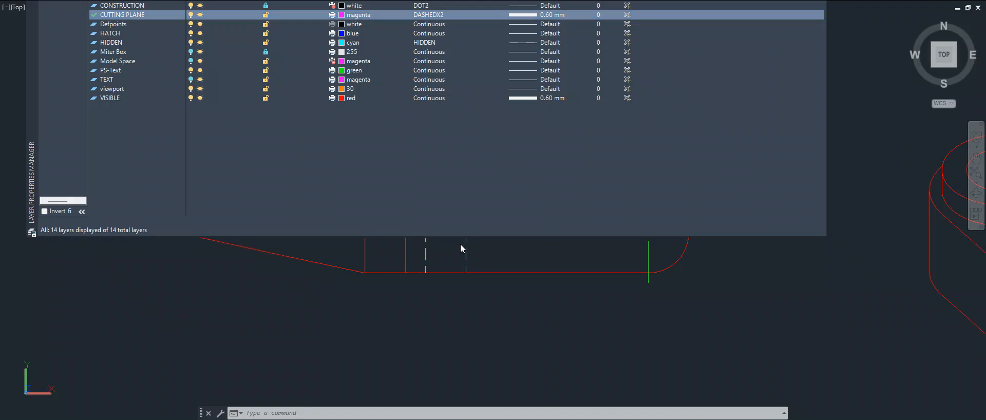
key("XF86AudioMute")
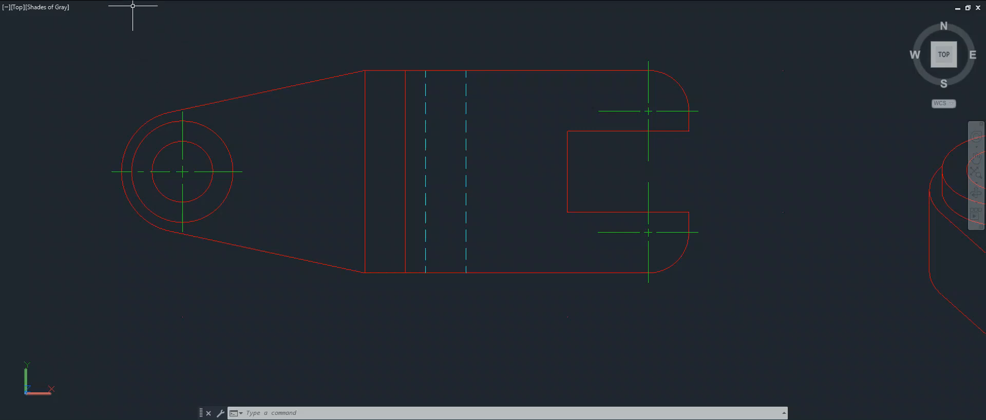
- Draw a horizontal cutting-plane line through the top view's centre, extending past both ends, with a short upward leg at its right end
type("l")
key("Return")
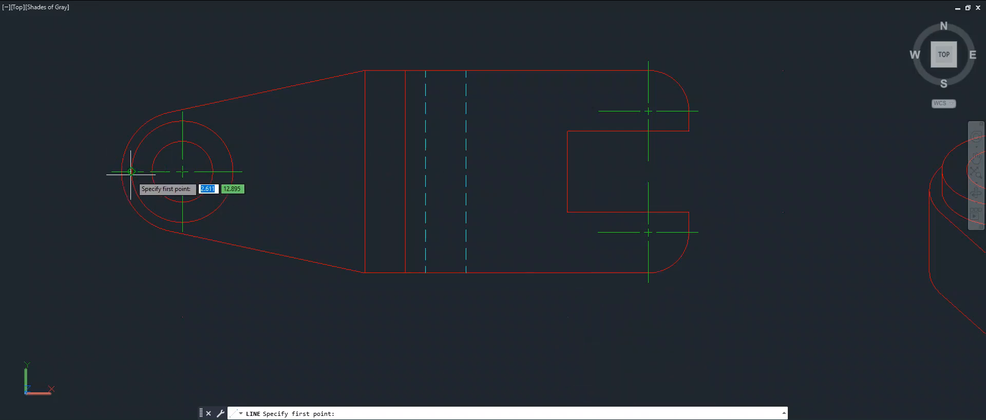
left_click(69, 172)
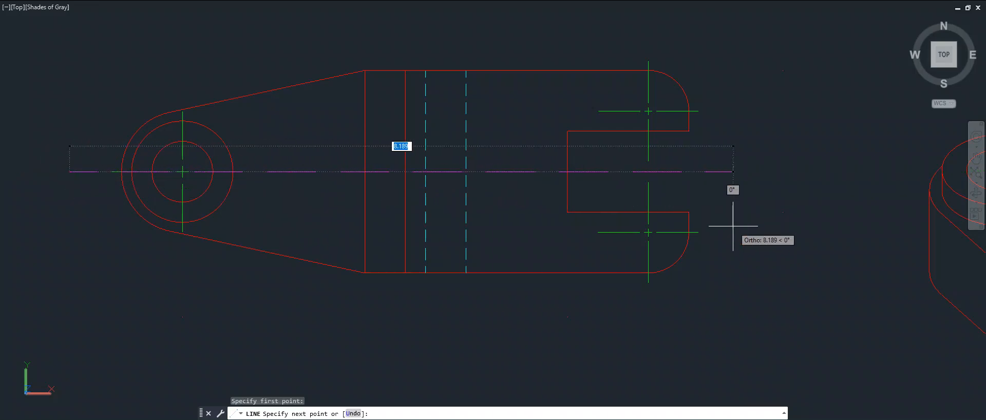
left_click(765, 173)
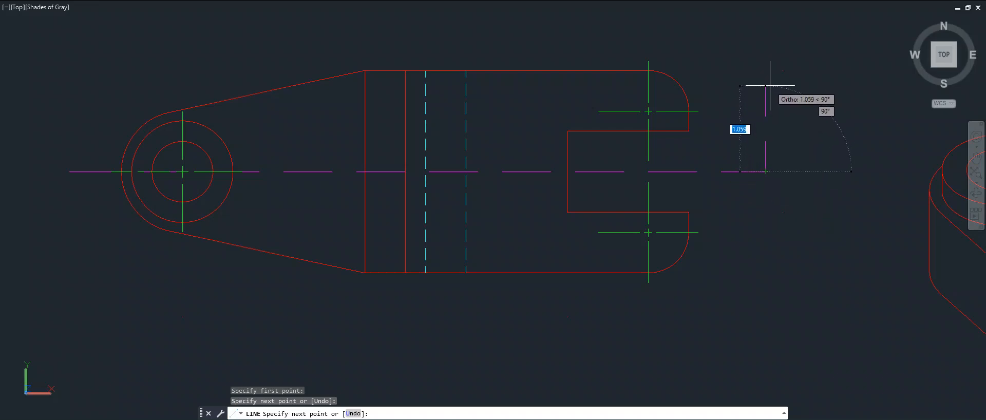
left_click(765, 145)
key("Escape")
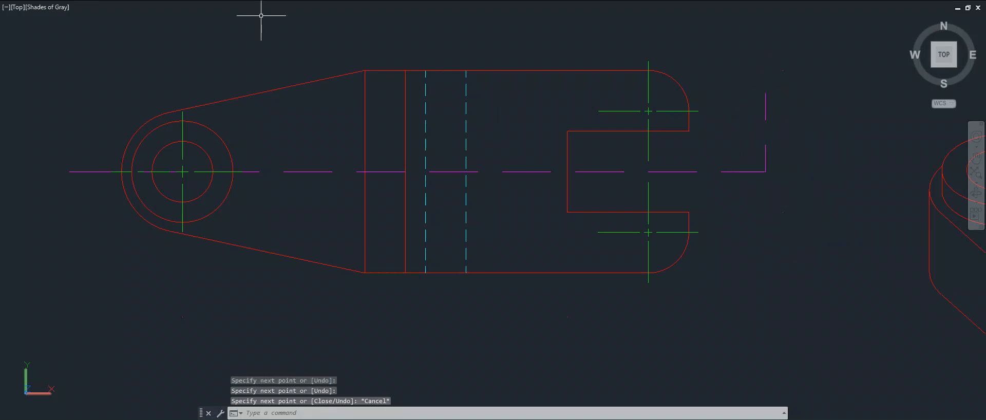
- Copy the short vertical leg from the cutting-plane line's right end to its left end
left_click(244, 1)
left_click(765, 151)
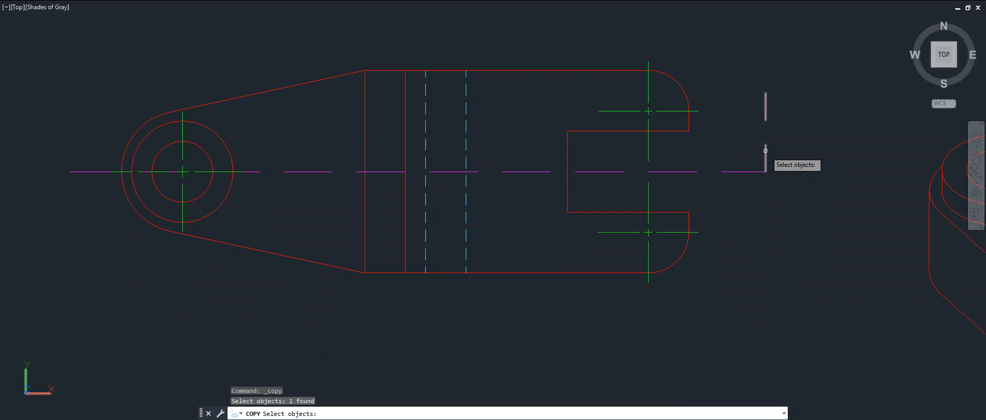
key("Return")
left_click(765, 171)
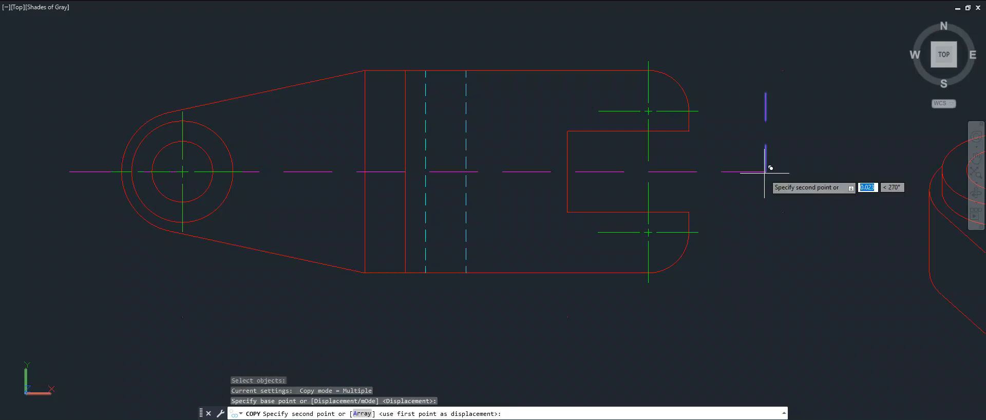
left_click(69, 171)
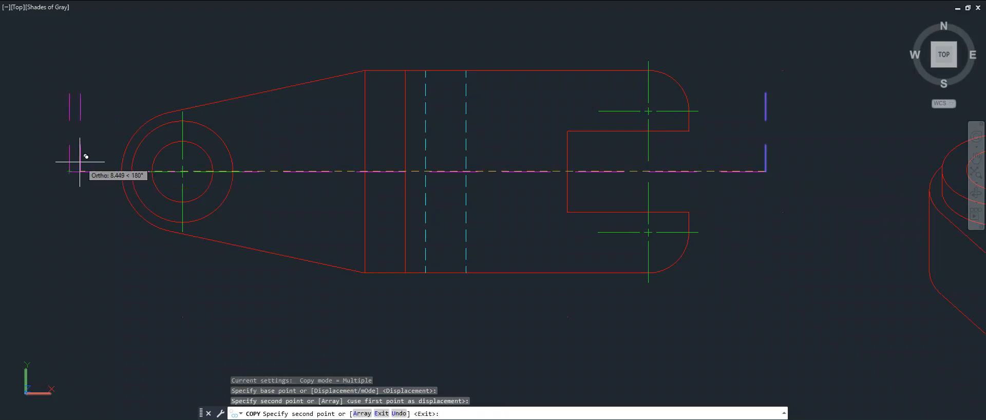
key("Escape")
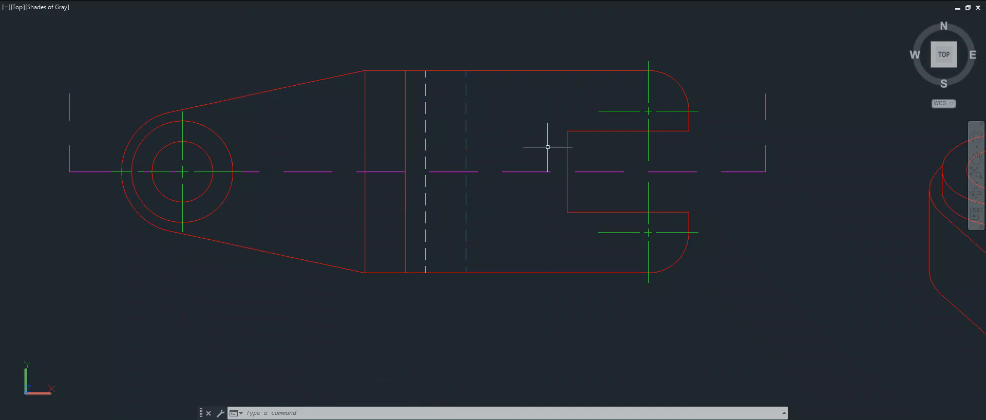
- Draw a vertical polyline 0.25 long upward from the top end of the right cutting-plane leg
scroll(778, 63, "up", 5)
mouse_move(778, 63)
middle_mouse_down()
mouse_move(770, 92)
mouse_move(667, 191)
mouse_move(668, 159)
middle_mouse_up()
scroll(668, 160, "up", 2)
type("PL")
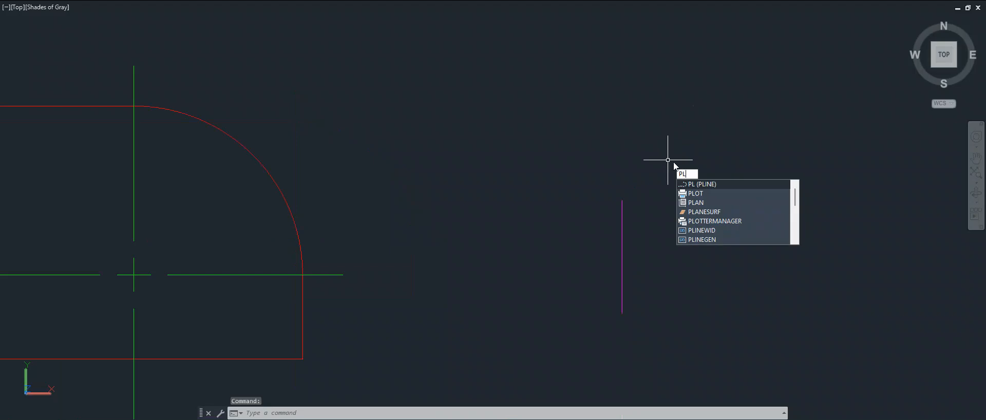
left_click(718, 184)
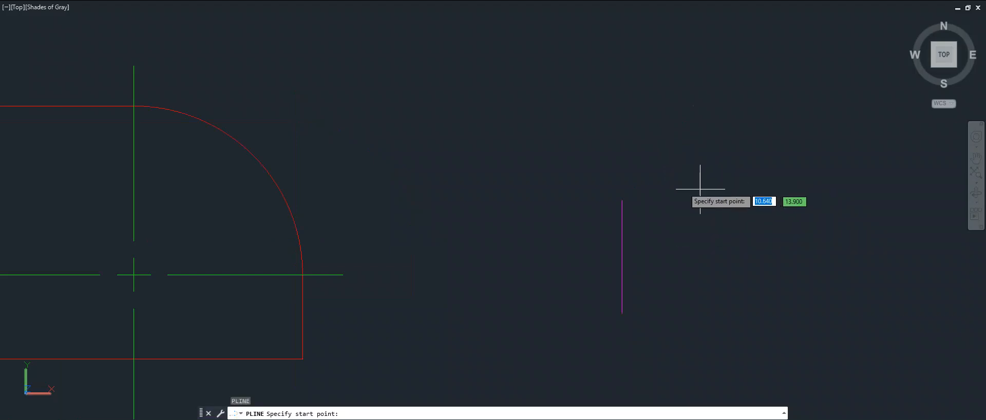
left_click(622, 200)
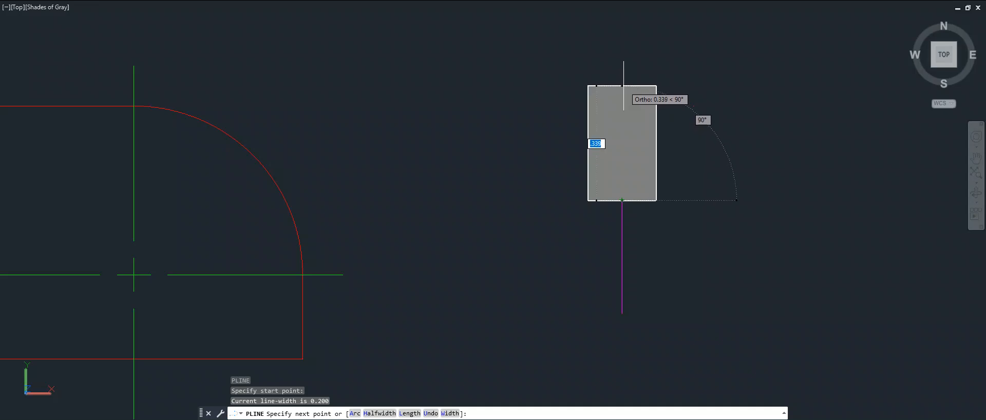
type(".")
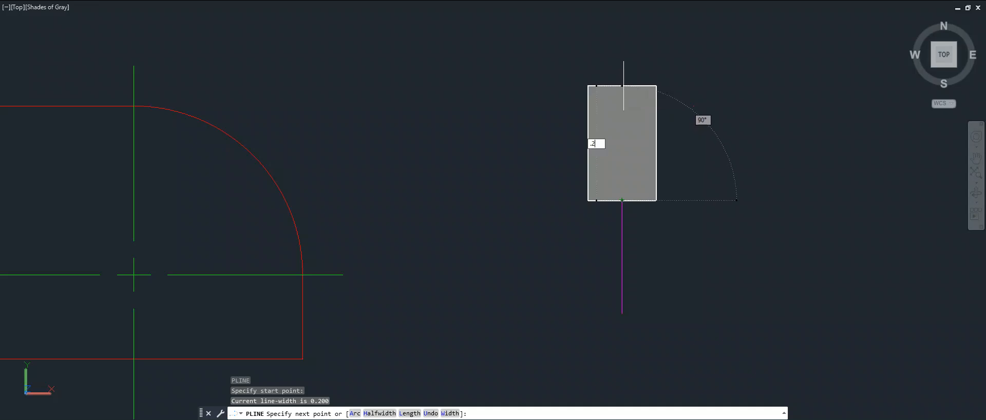
type("25")
key("Return")
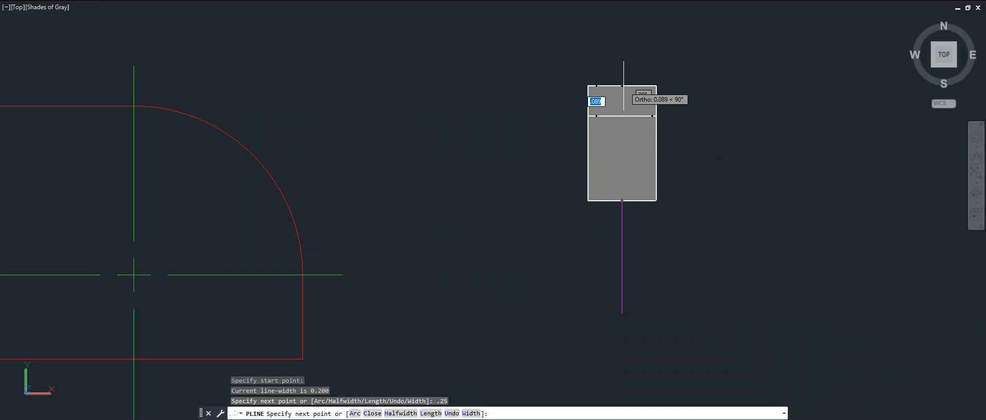
key("Escape")
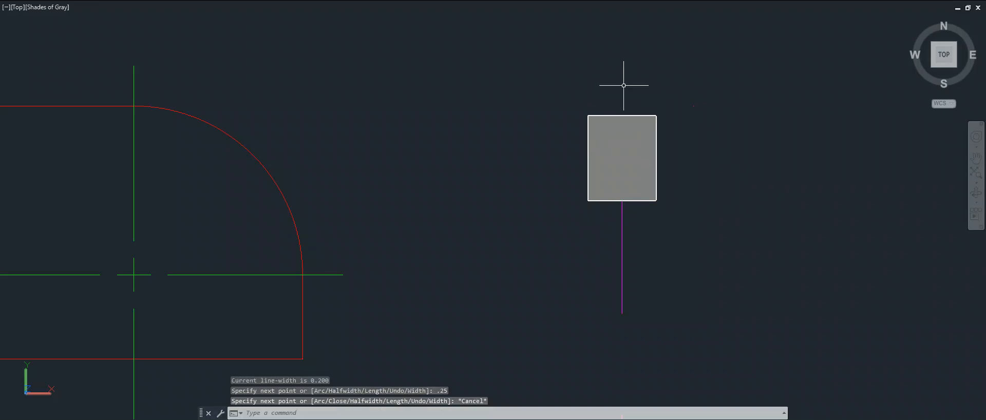
- Shape the vertical polyline into an arrowhead with a start segment width of .125 and an upper end tapered to a point
left_click(619, 181)
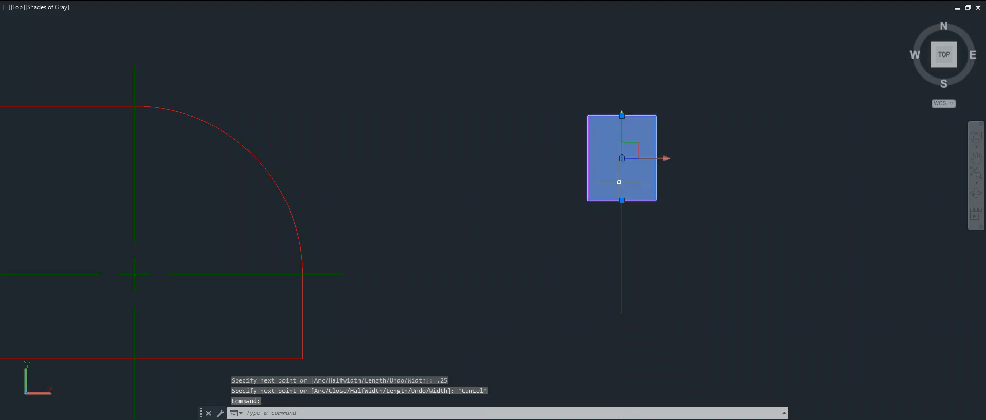
left_click(617, 195)
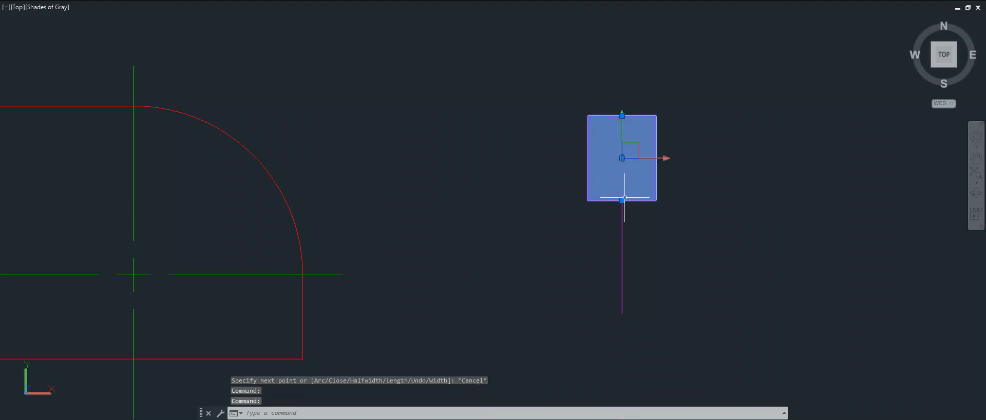
right_click(632, 200)
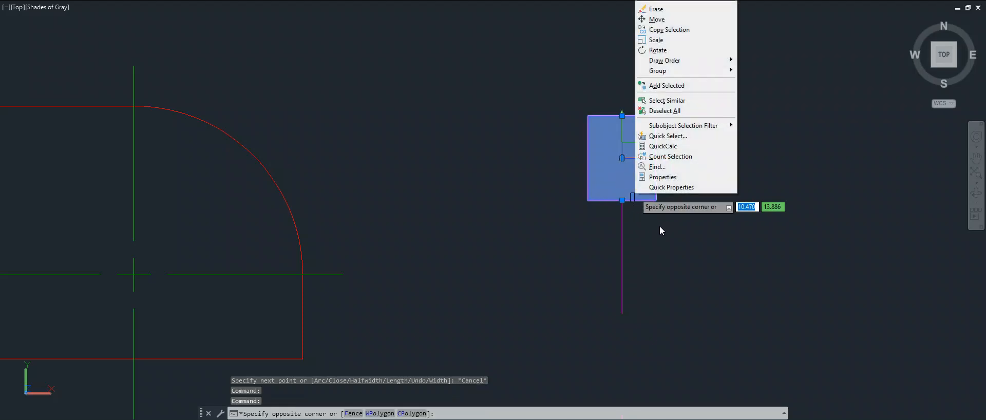
left_click(662, 177)
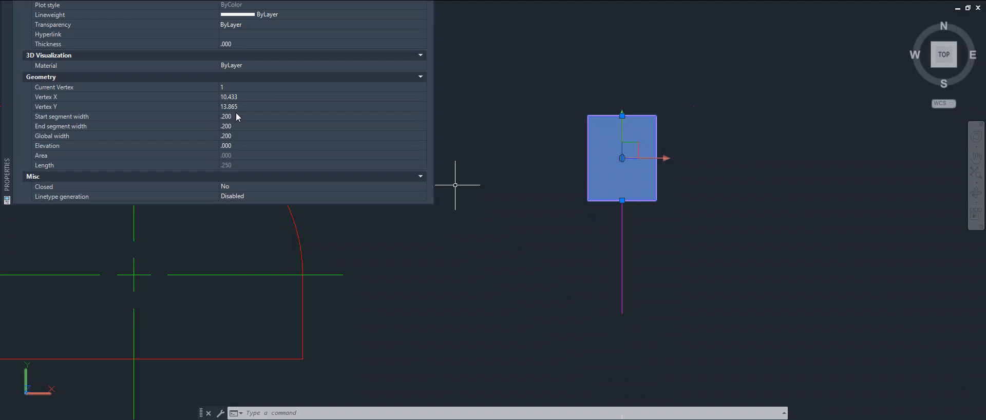
left_click(228, 116)
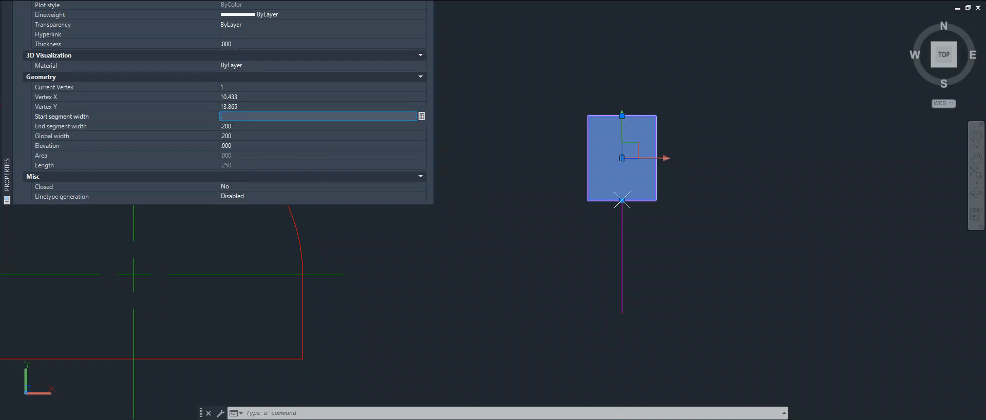
left_click(232, 126)
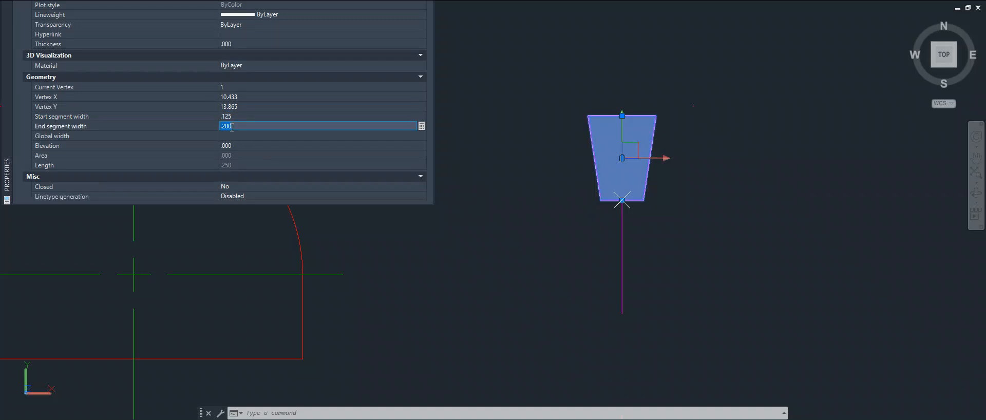
key("Tab")
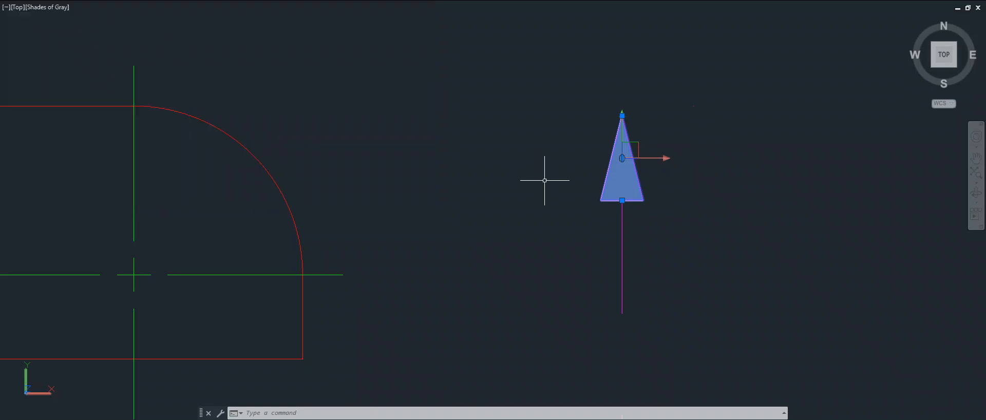
key("Escape")
- Copy the arrowhead from the right cutting-plane leg to the upper end of the left leg, using its base midpoint as base point
left_click(597, 194)
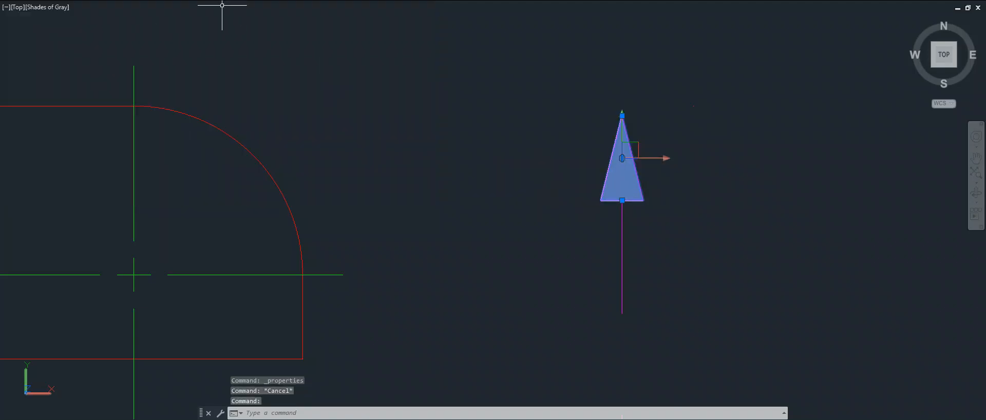
type("co")
key("Return")
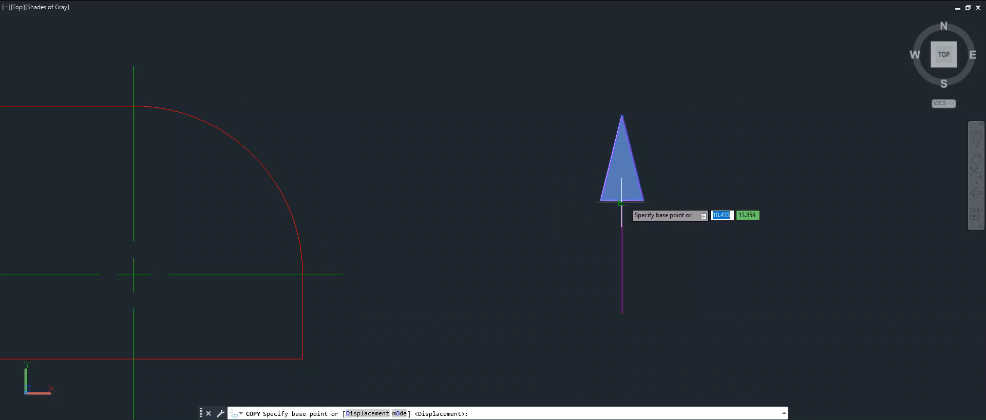
left_click(622, 200)
scroll(350, 185, "down", 5)
middle_click_drag(349, 177, 821, 221)
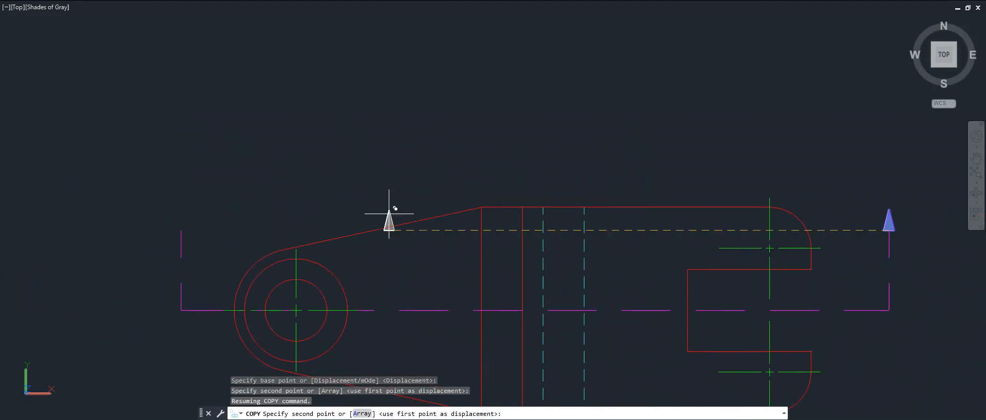
left_click(181, 226)
key("Escape")
- Examine the cutting-plane line in the top view against the front, side and isometric views
middle_click_drag(433, 290, 407, 154)
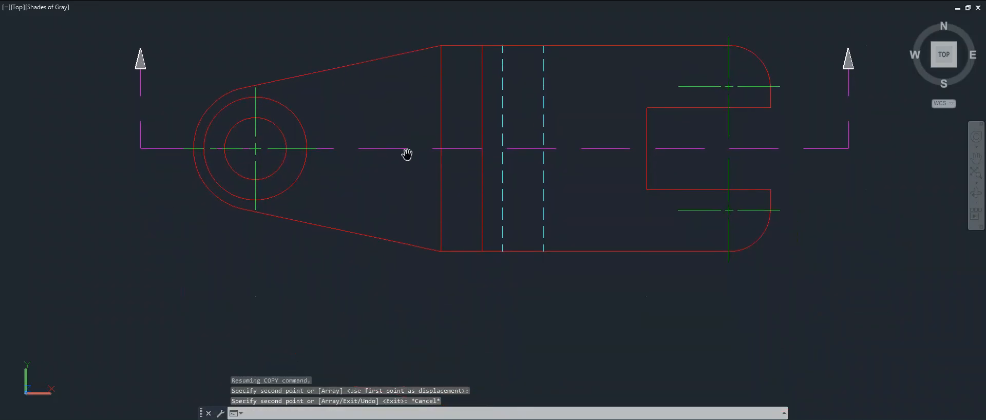
scroll(407, 152, "down", 2)
scroll(546, 280, "down", 6)
middle_click_drag(550, 311, 523, 211)
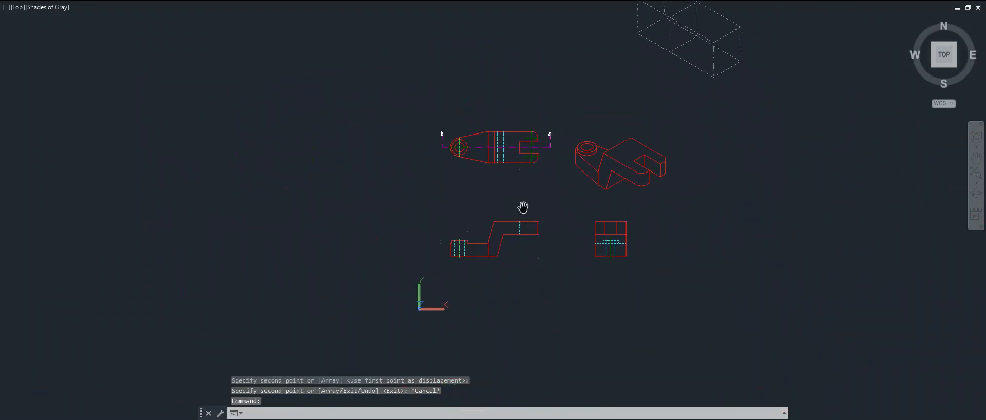
scroll(523, 228, "up", 3)
scroll(510, 122, "up", 3)
middle_click_drag(510, 122, 486, 151)
scroll(466, 232, "down", 4)
scroll(472, 268, "up", 2)
middle_click_drag(437, 213, 428, 222)
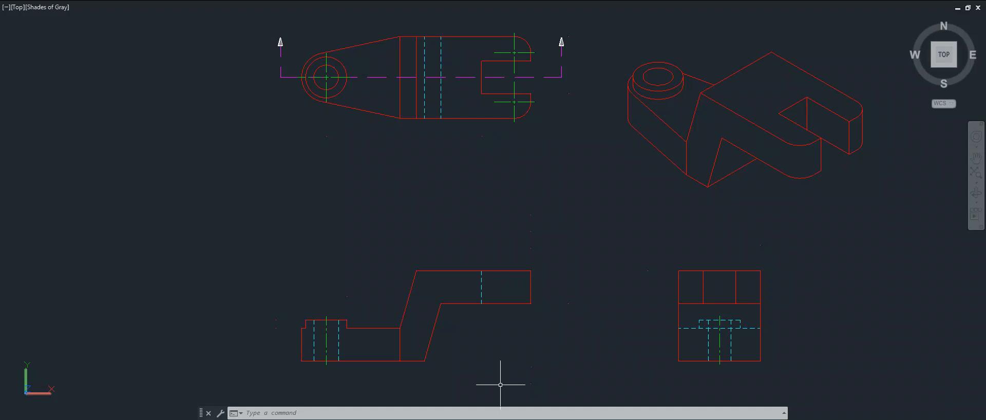
scroll(322, 346, "down", 4)
scroll(321, 345, "up", 5)
middle_click_drag(388, 82, 387, 95)
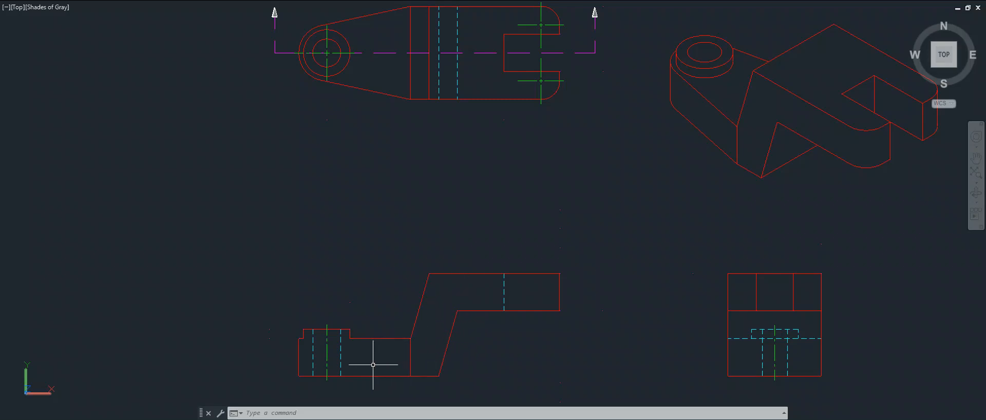
- Move the front view's three dashed hidden lines to the VISIBLE layer and erase the vertical line at the lower bend
left_click(341, 357)
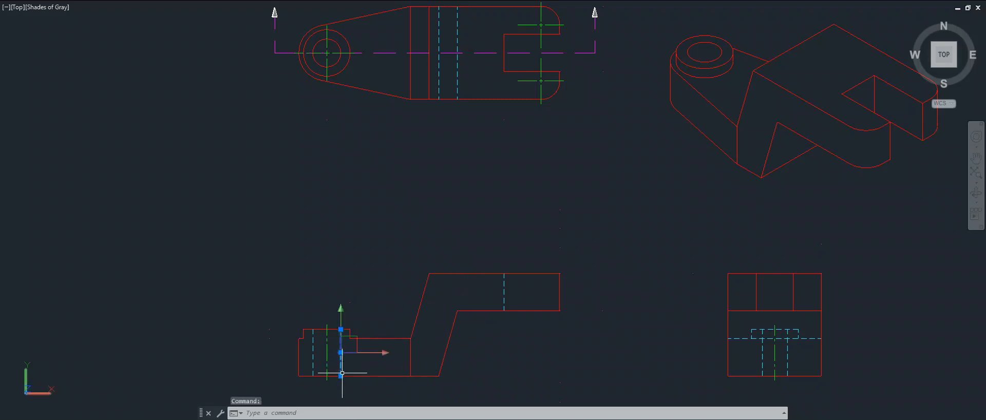
left_click(313, 365)
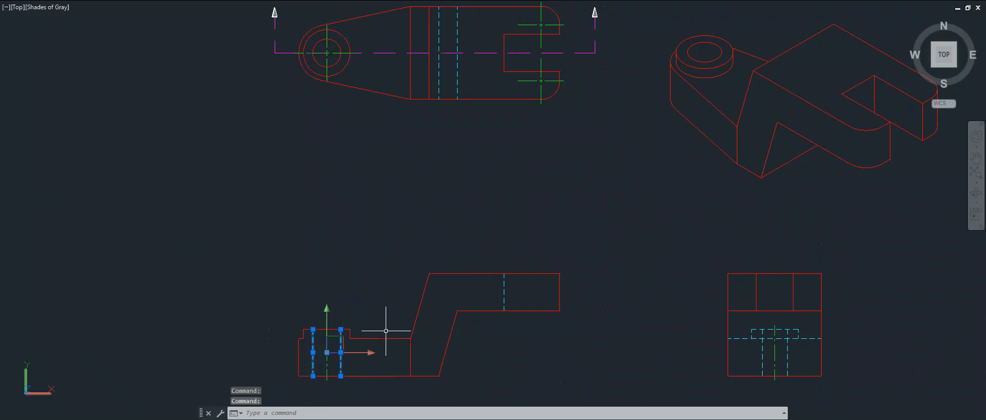
left_click(504, 289)
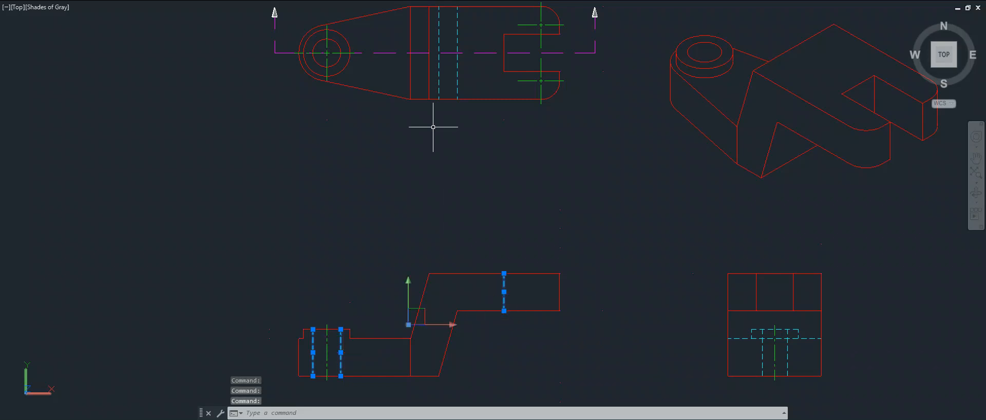
left_click(442, 5)
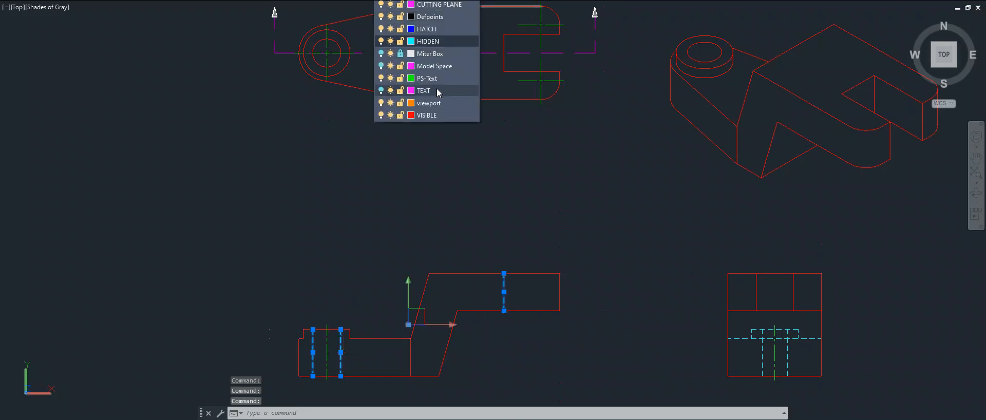
left_click(433, 116)
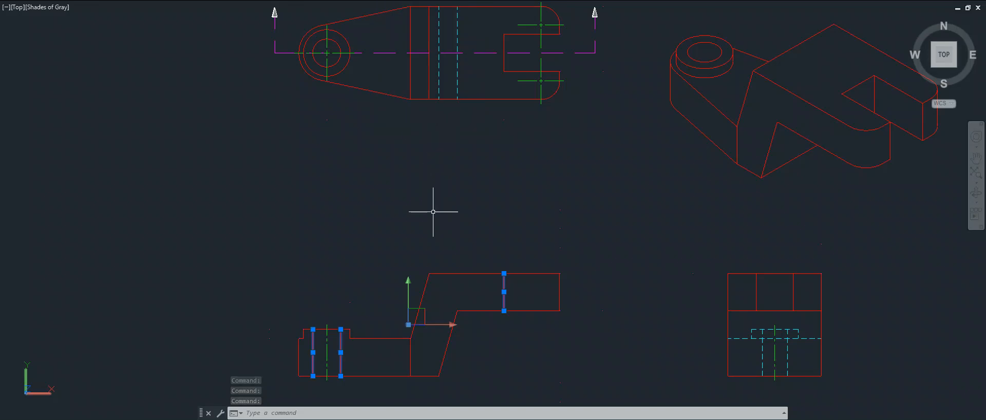
key("Escape")
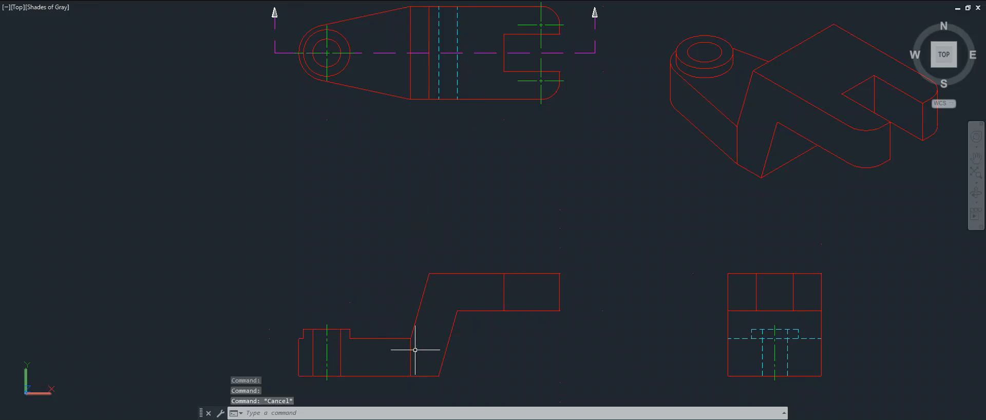
left_click(411, 347)
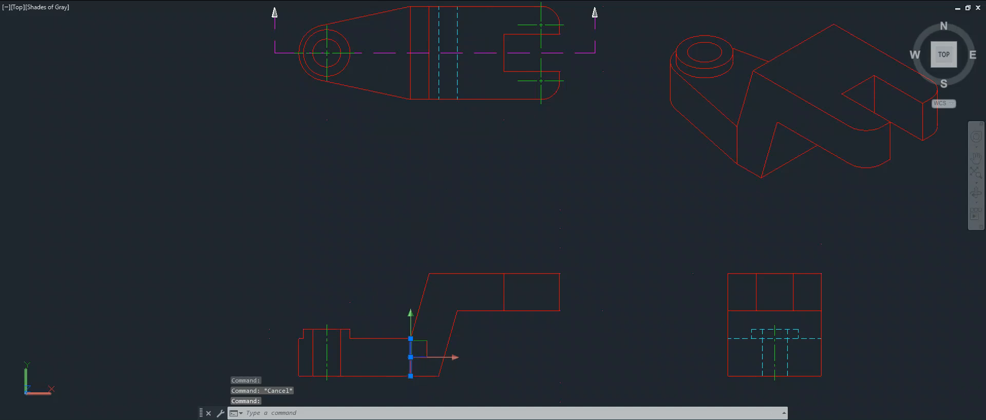
key("Delete")
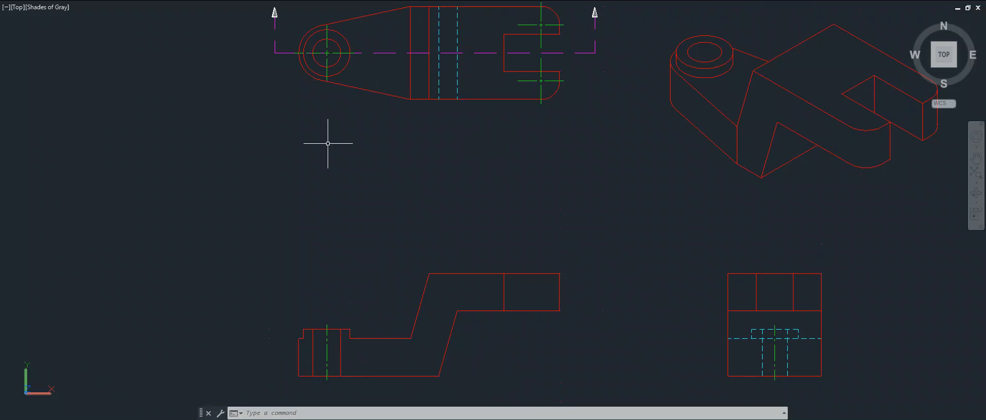
- Check the HATCH layer's colour, linetype and lineweight in the layer properties
mouse_move(366, 7)
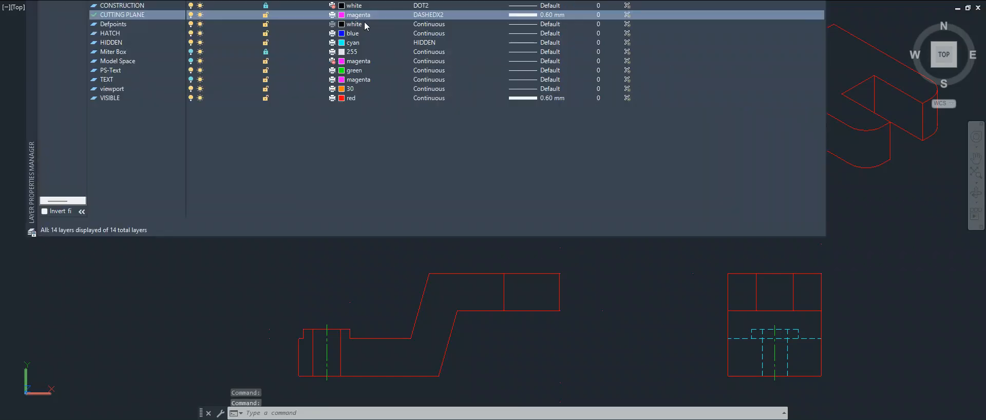
left_click(125, 33)
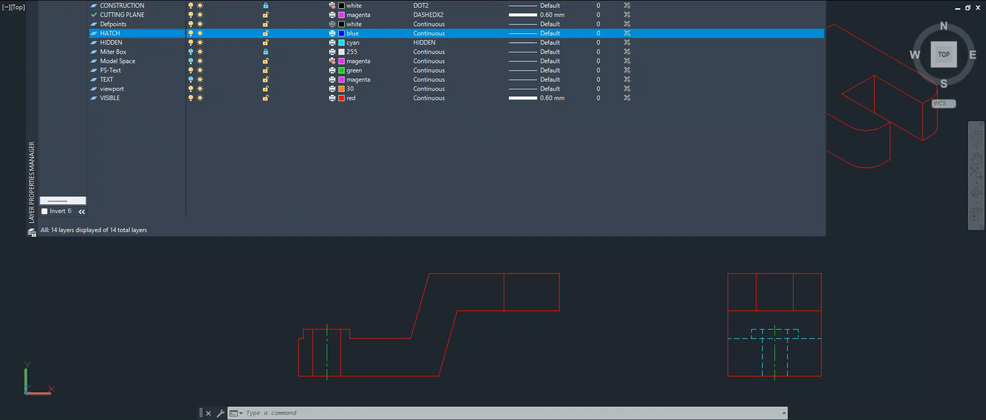
left_click(32, 5)
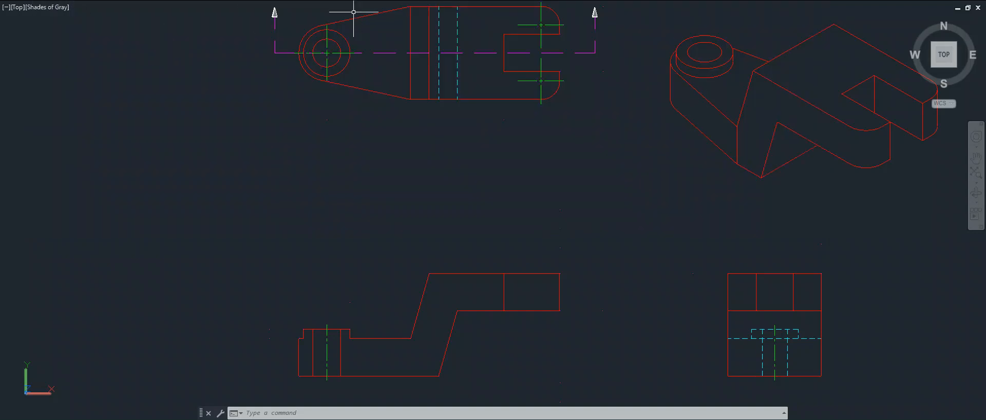
- Hatch the front view's cut areas by picking internal points in the bent body and in the wall left of the hole
left_click(312, 414)
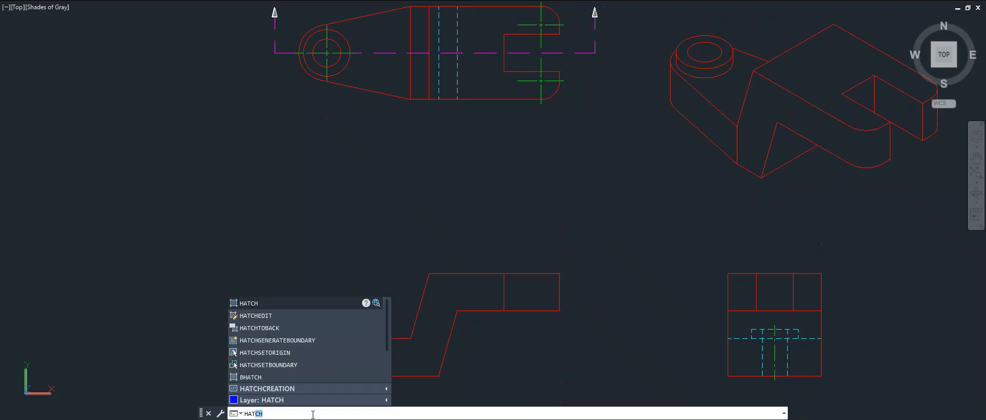
left_click(266, 304)
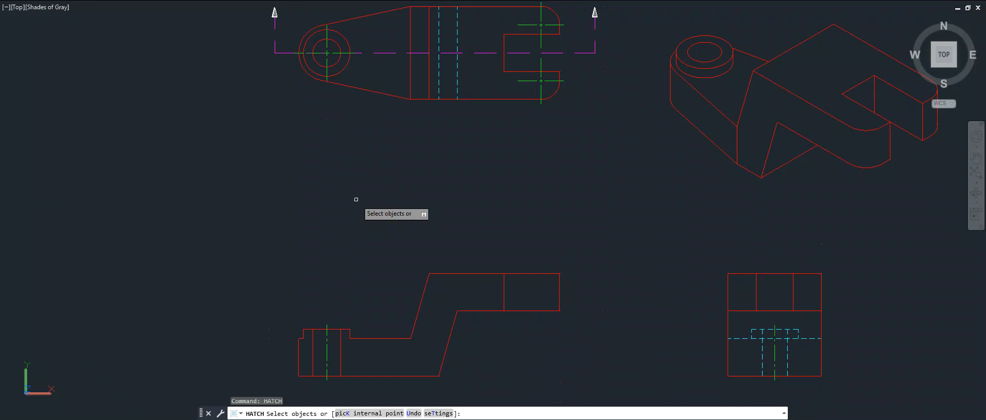
left_click(369, 414)
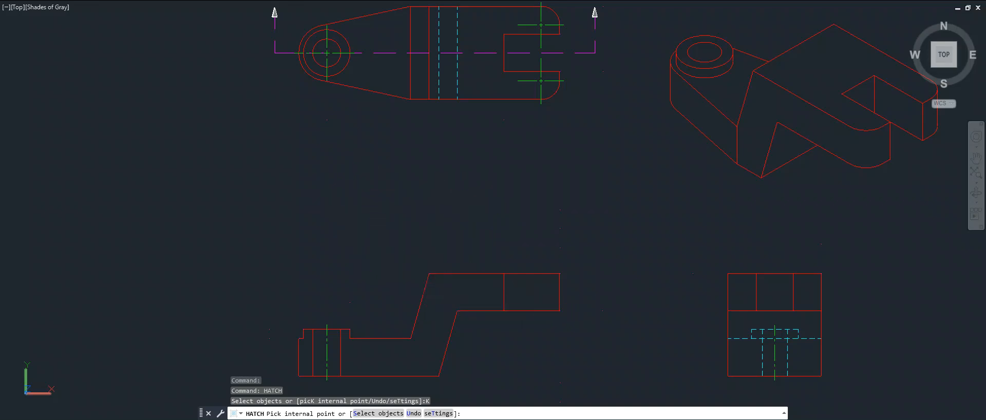
left_click(451, 299)
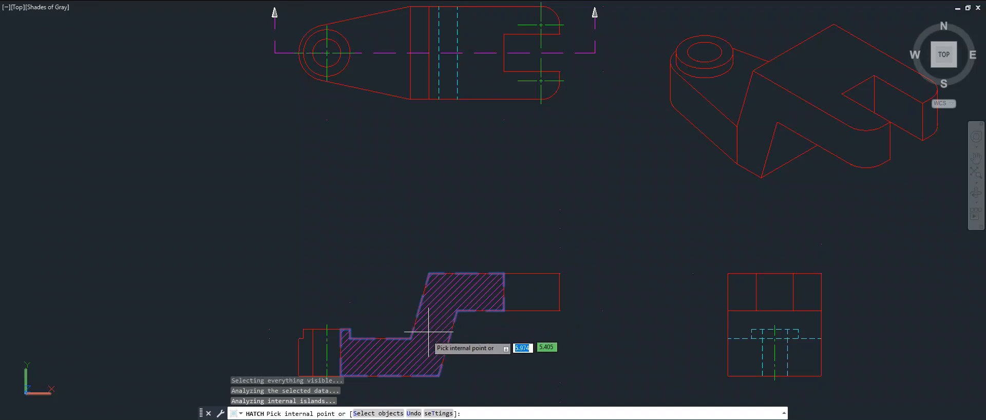
left_click(309, 360)
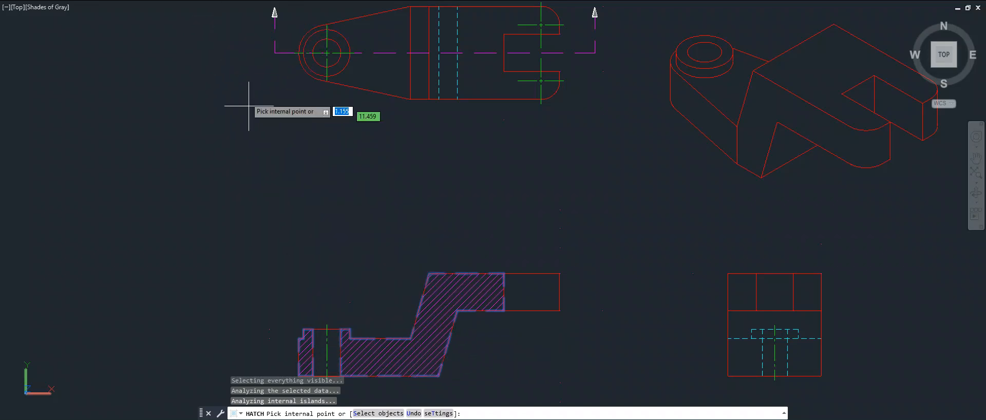
key("Return")
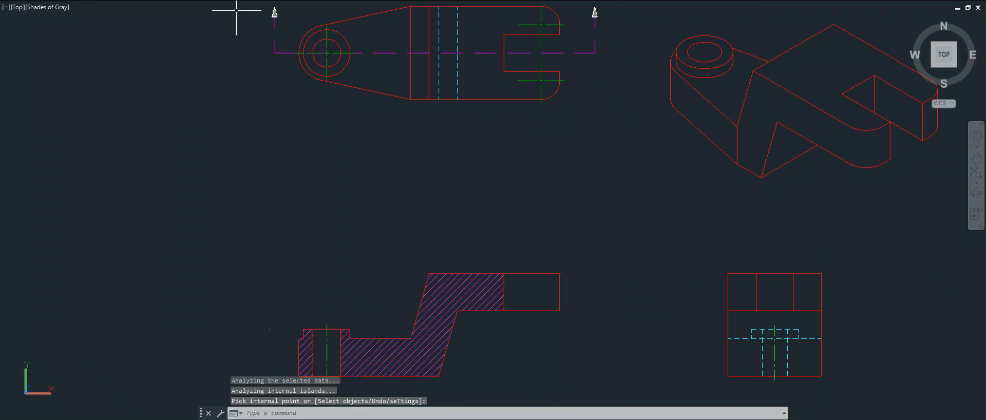
- Move the section hatch in the front view to the HATCH layer
left_click(433, 337)
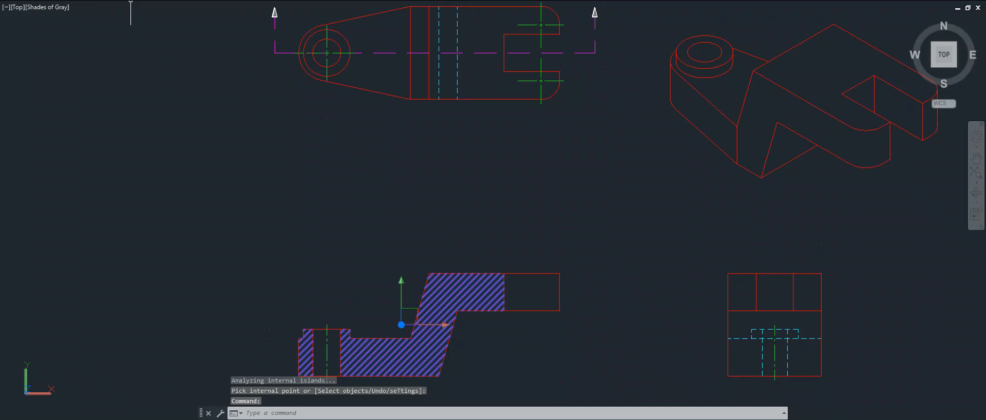
left_click(434, 0)
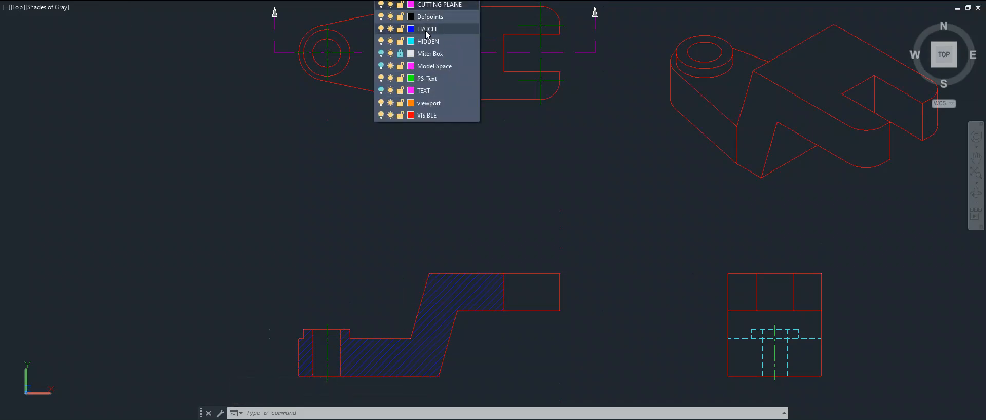
left_click(425, 29)
scroll(415, 197, "down", 3)
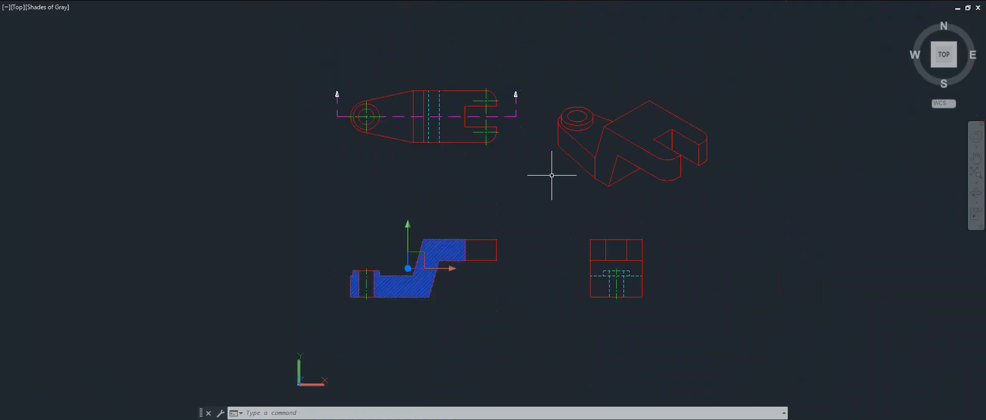
scroll(549, 171, "up", 2)
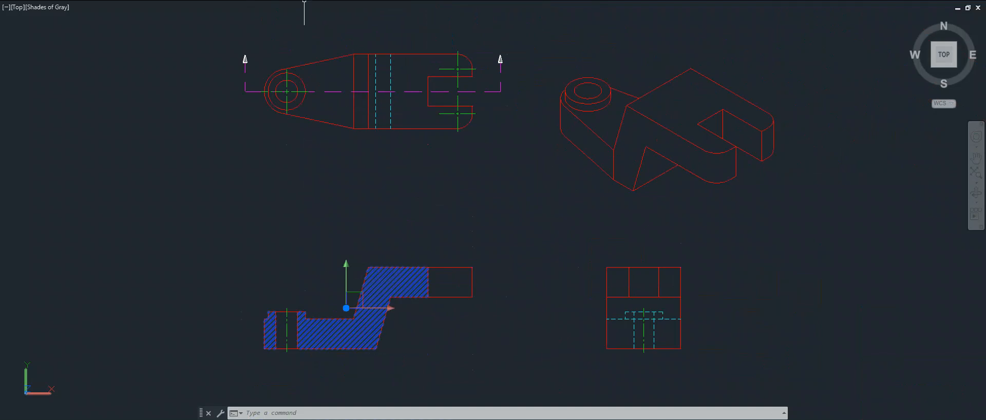
- Move the front view's section hatch to the TEXT layer and turn that layer on
left_click(411, 0)
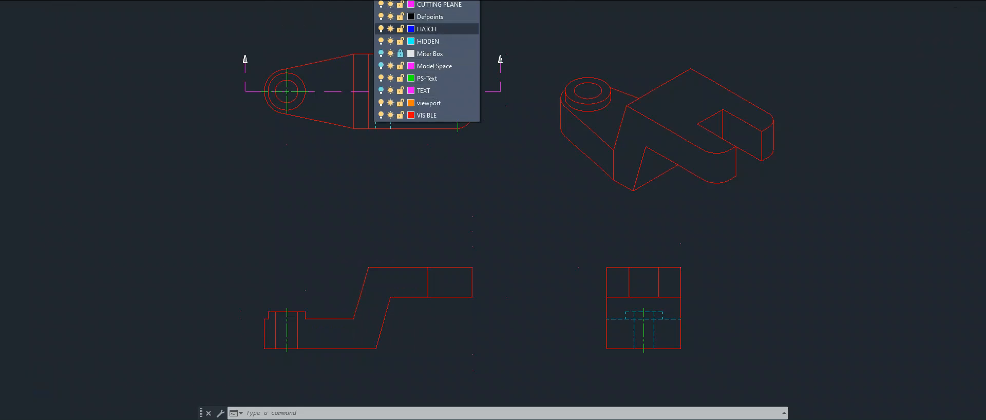
left_click(425, 92)
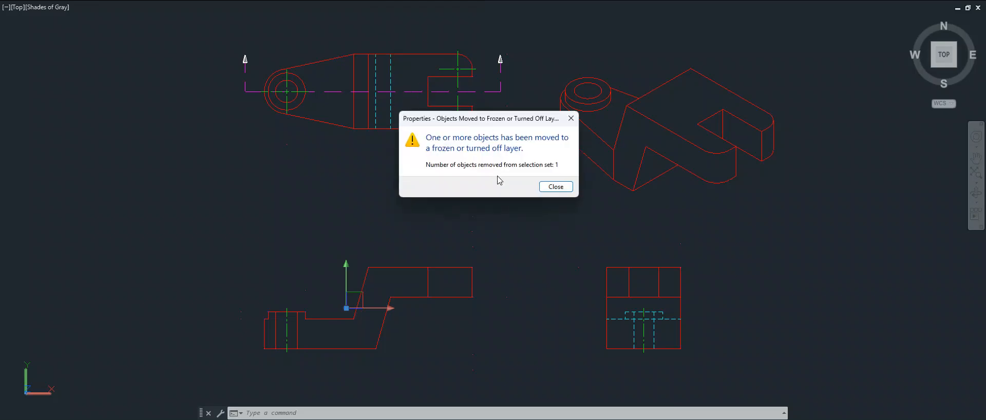
left_click(555, 187)
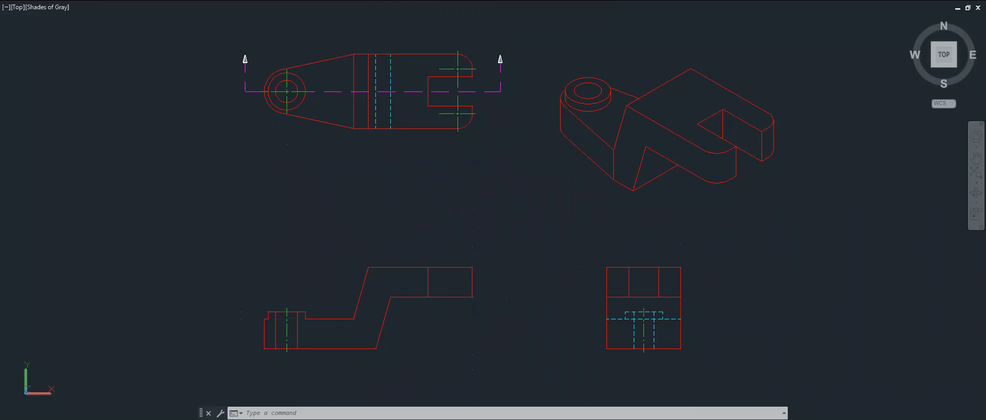
left_click(426, 1)
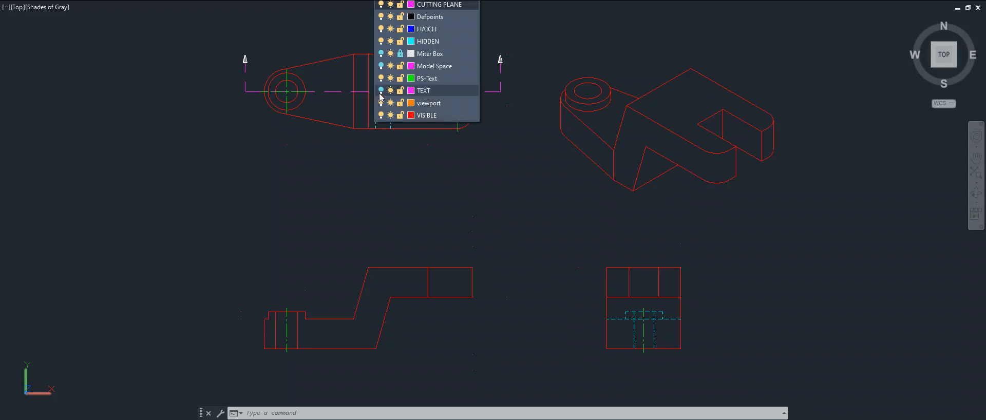
left_click(381, 92)
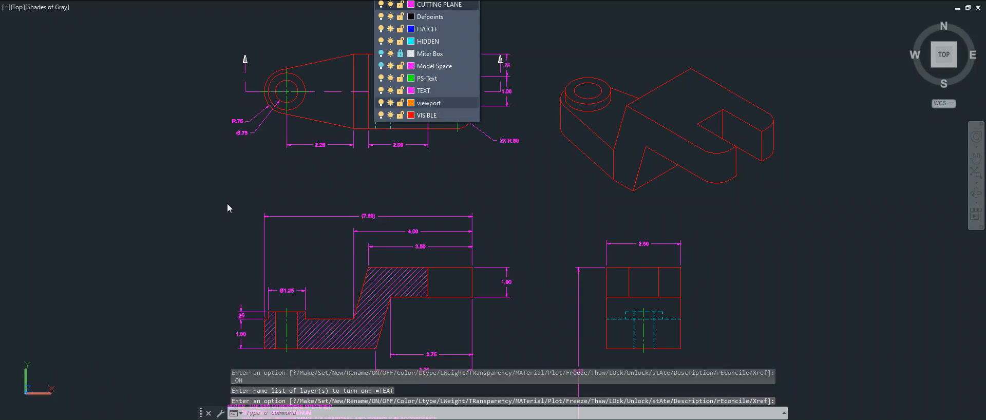
- Check the hatched section and the dimensions on the sheet layout, and return to model space
left_click(54, 418)
left_click(54, 419)
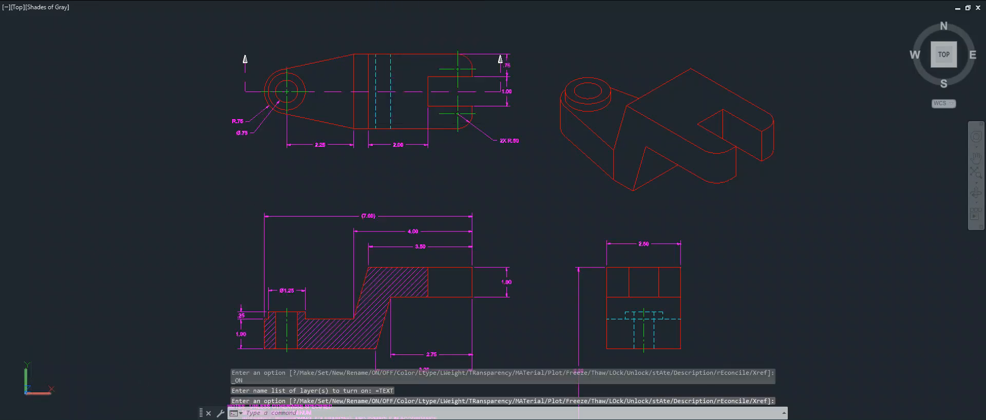
middle_click_drag(387, 331, 386, 288)
scroll(321, 224, "up", 2)
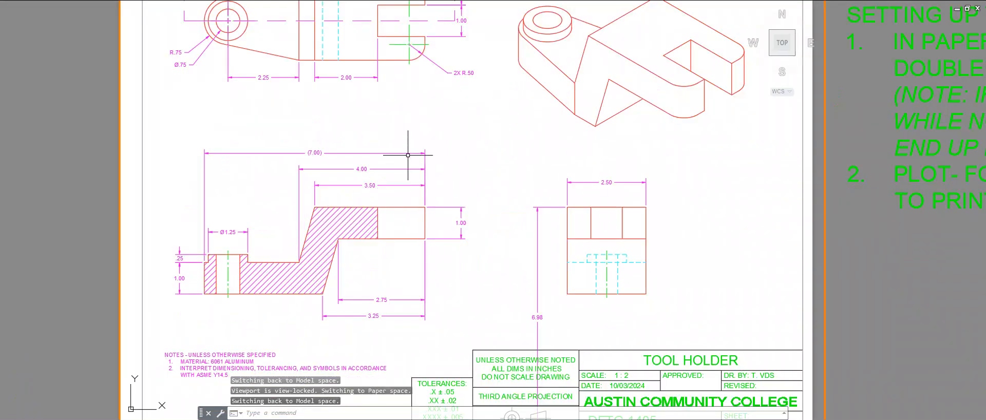
scroll(415, 147, "down", 2)
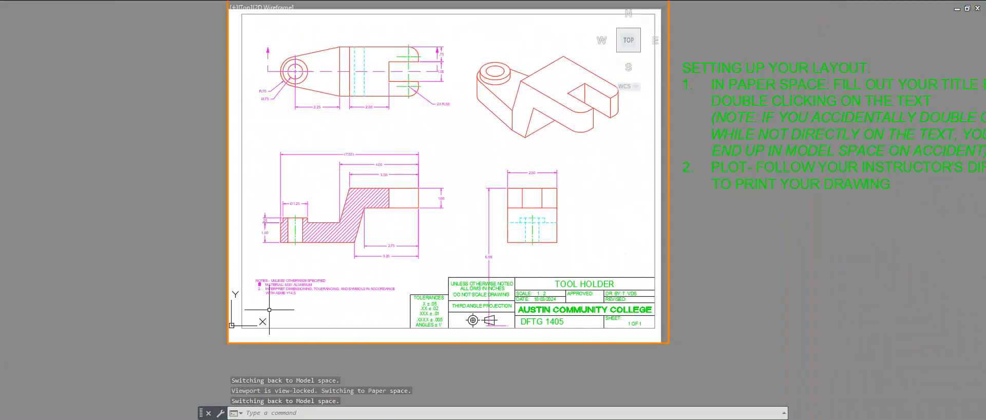
left_click(27, 419)
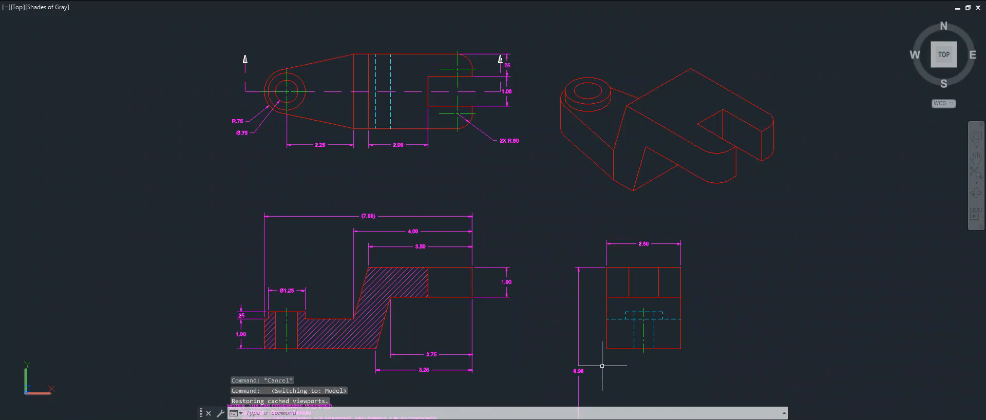
- Delete the vertical dimension beside the side view that extends far below the part
middle_click_drag(583, 367, 529, 208)
left_click(524, 208)
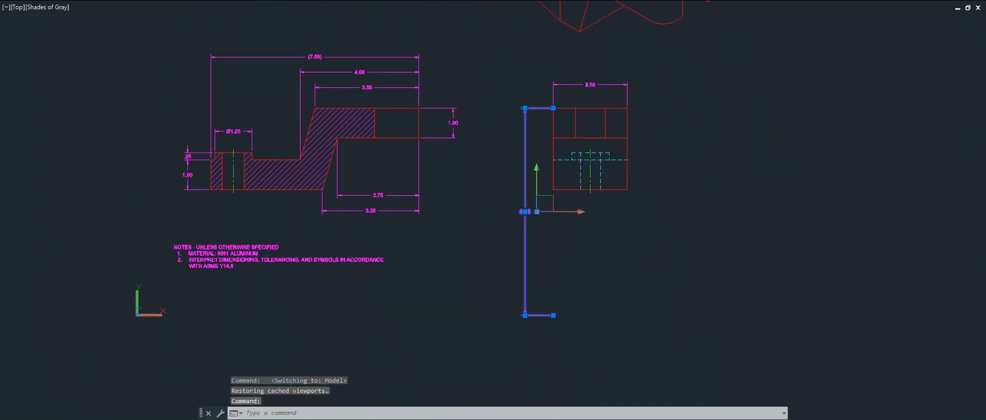
mouse_move(524, 211)
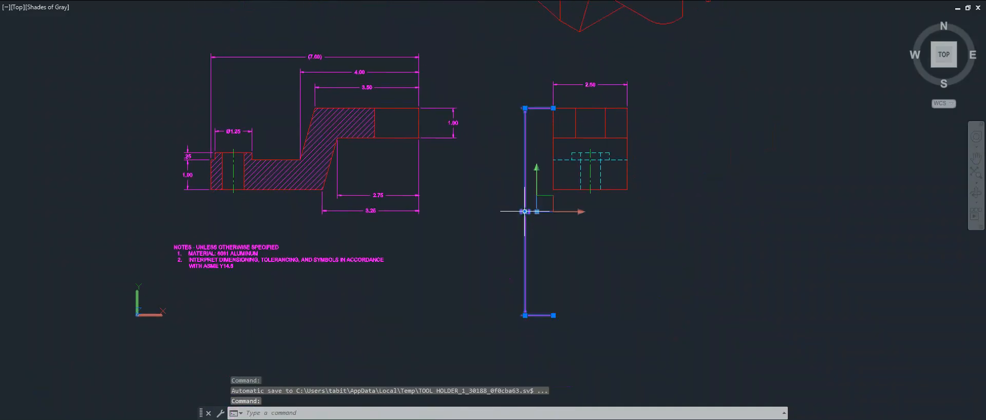
key("Escape")
left_click(525, 239)
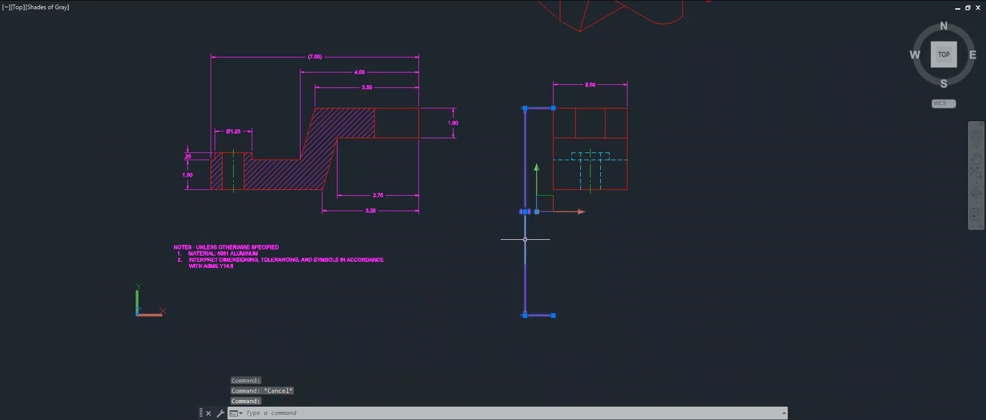
key("Delete")
- Dimension the side view's overall height between its upper-left and lower-left corners, placing the dimension to the left of the view
type("dim")
key("Return")
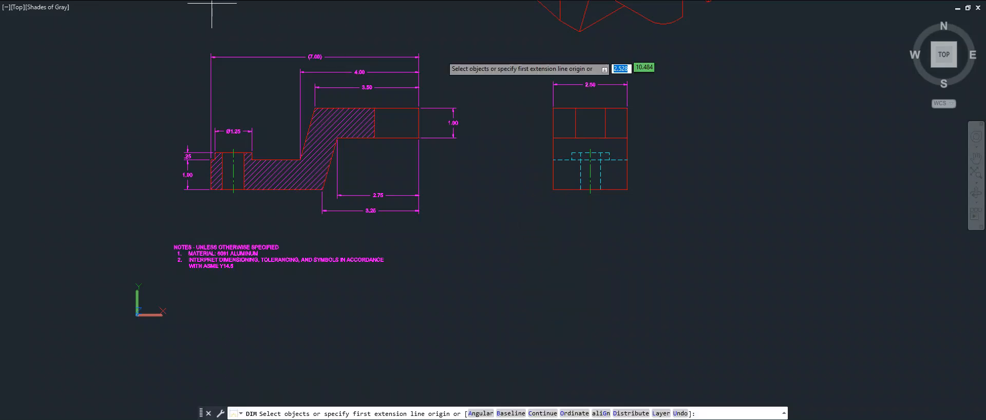
left_click(553, 108)
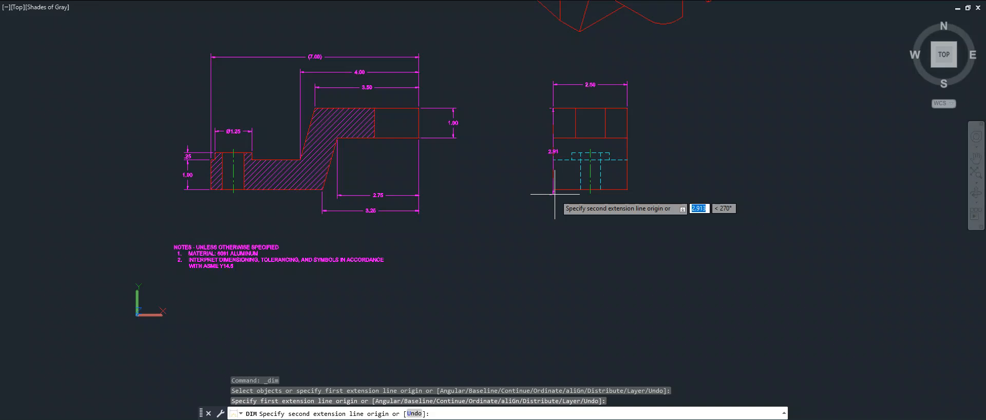
left_click(553, 189)
left_click(518, 190)
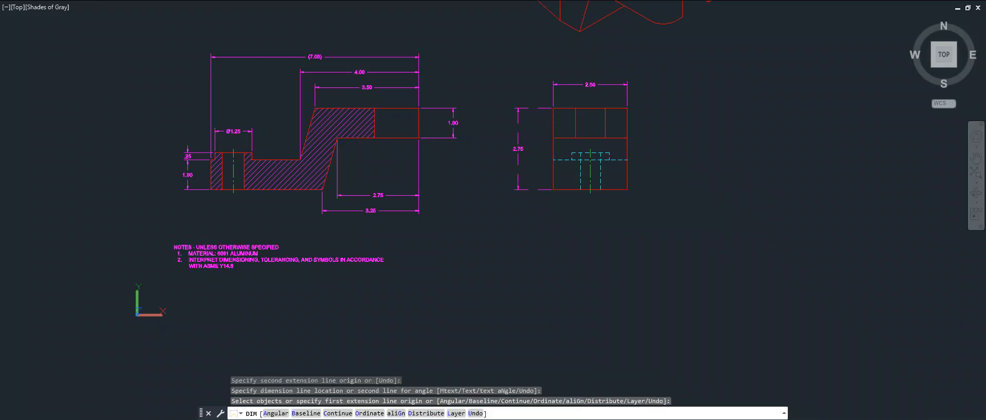
key("Return")
- Move the side view's overall height dimension to the TEXT layer and clear the selection
left_click(518, 149)
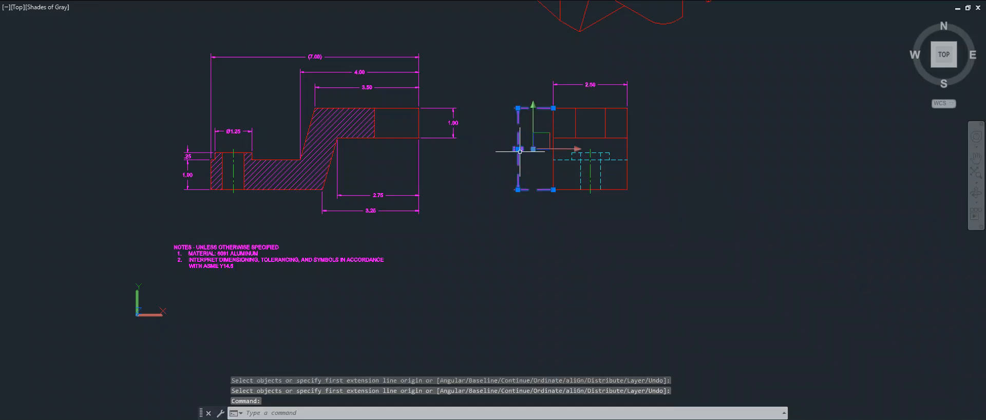
left_click(427, 0)
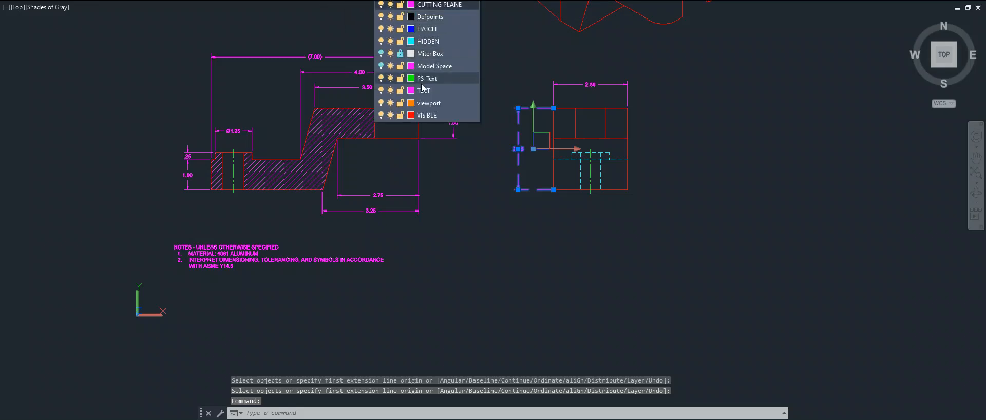
left_click(423, 91)
key("Escape")
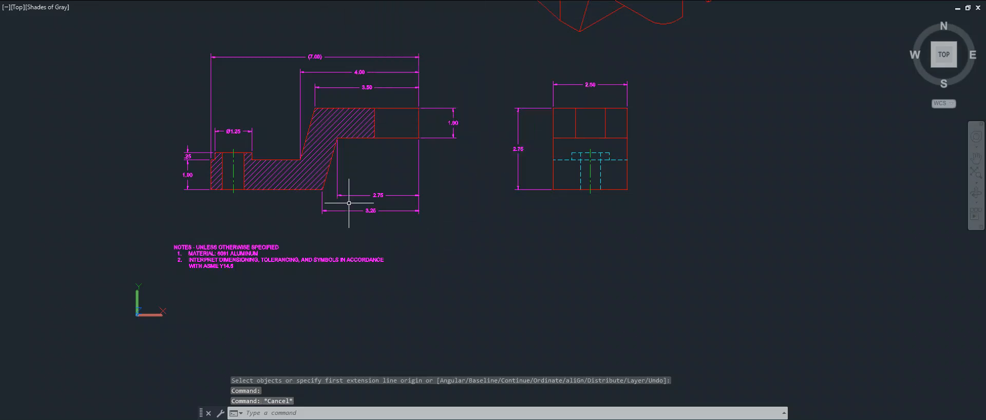